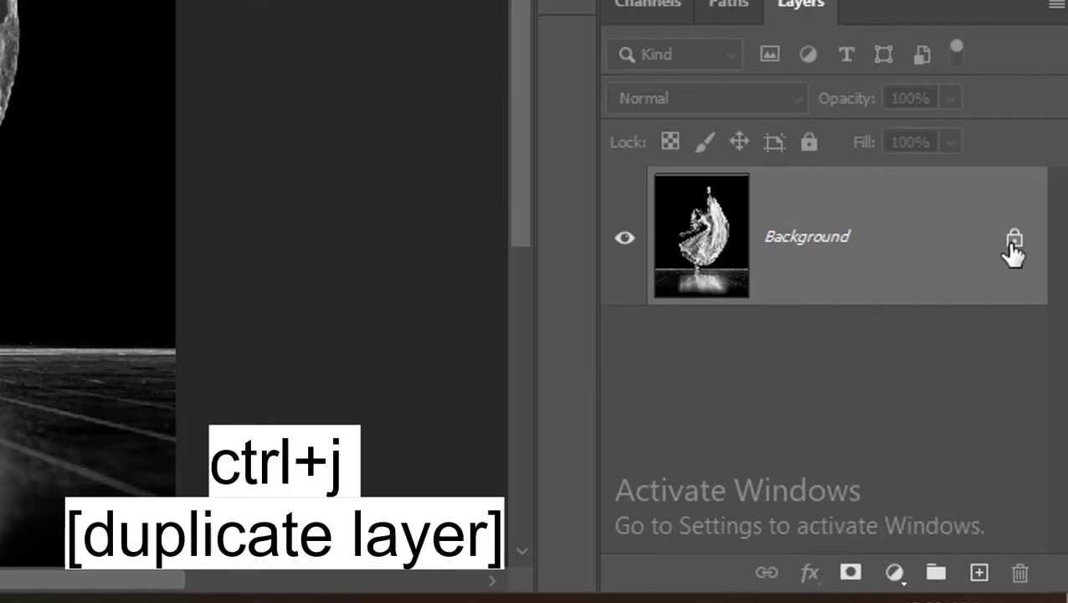
# - Unlock the Background layer into Layer 0 and duplicate it with Ctrl+J
pyautogui.click(1013, 243)
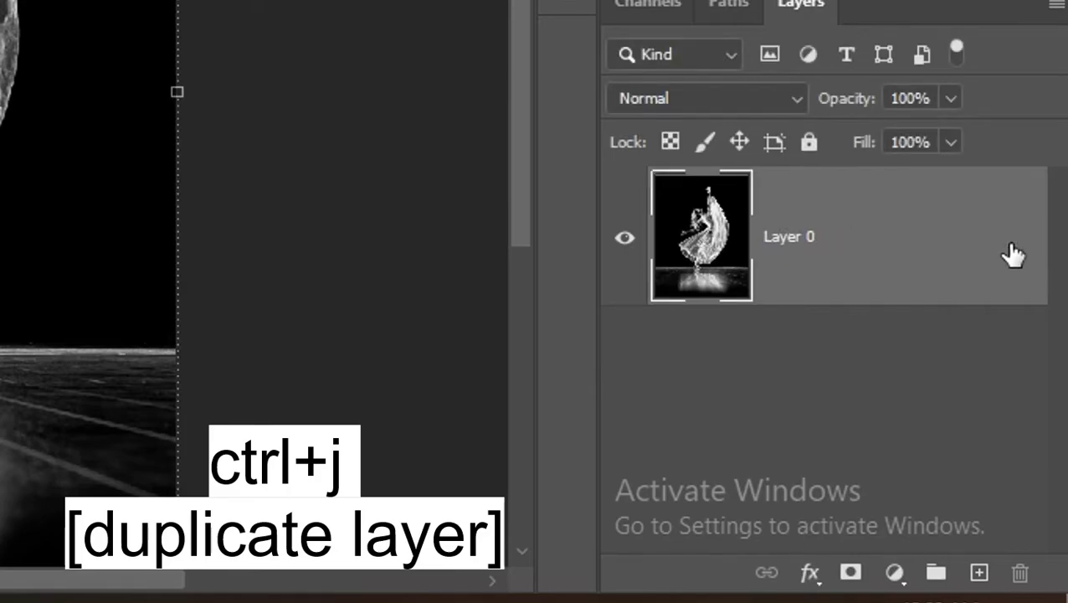
pyautogui.hotkey('ctrl', 'j')
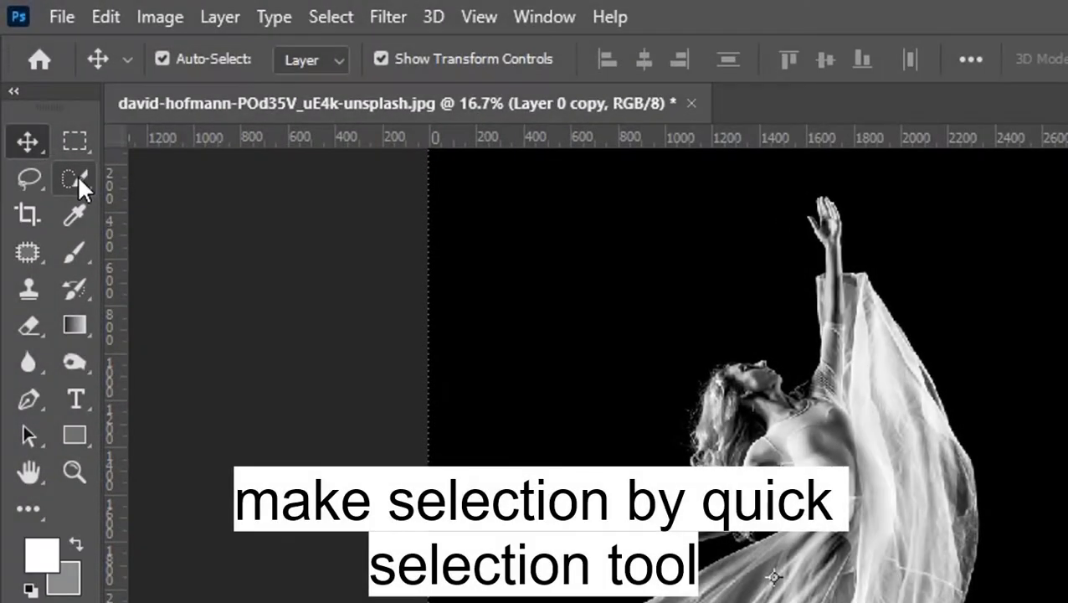
# - Quick-select the dancer's head, torso and arm, zooming in on her torso
pyautogui.click(77, 174)
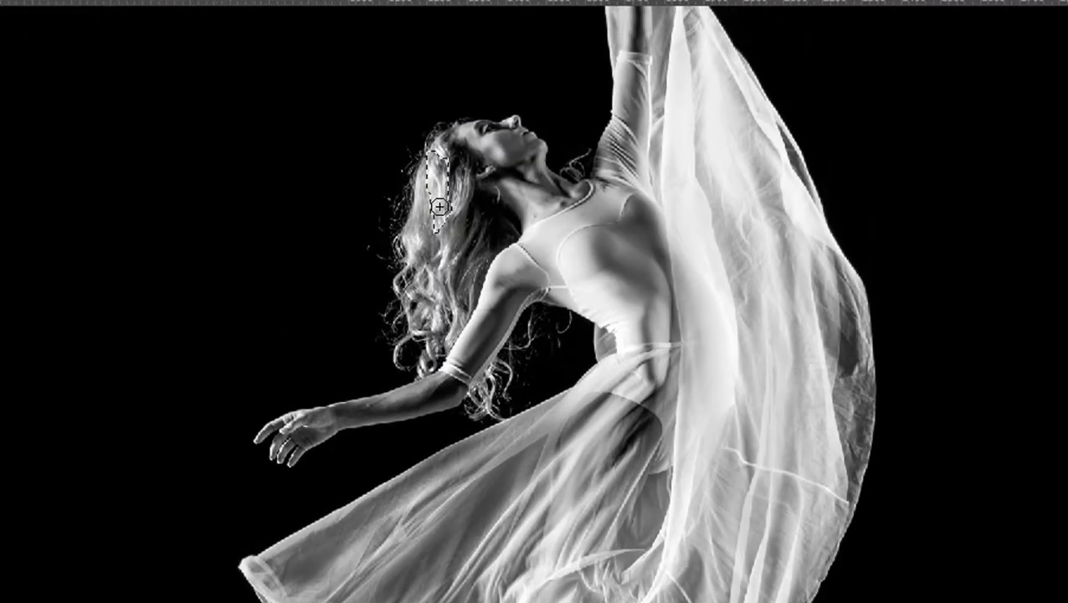
pyautogui.moveTo(439, 206)
pyautogui.mouseDown()
pyautogui.moveTo(508, 289)
pyautogui.moveTo(325, 413)
pyautogui.mouseUp()
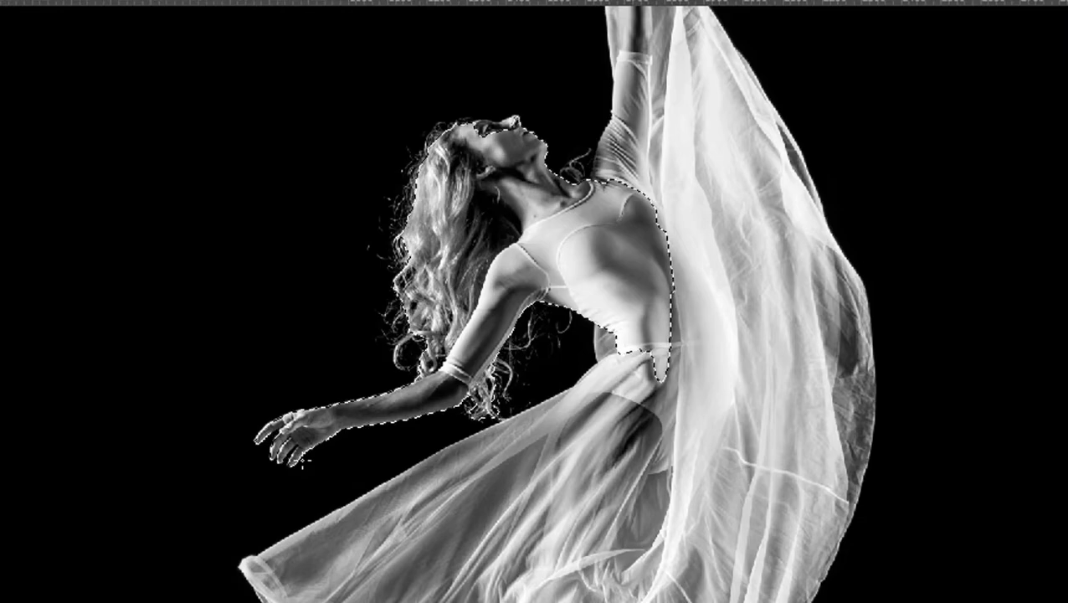
pyautogui.hotkey('ctrl', '+')
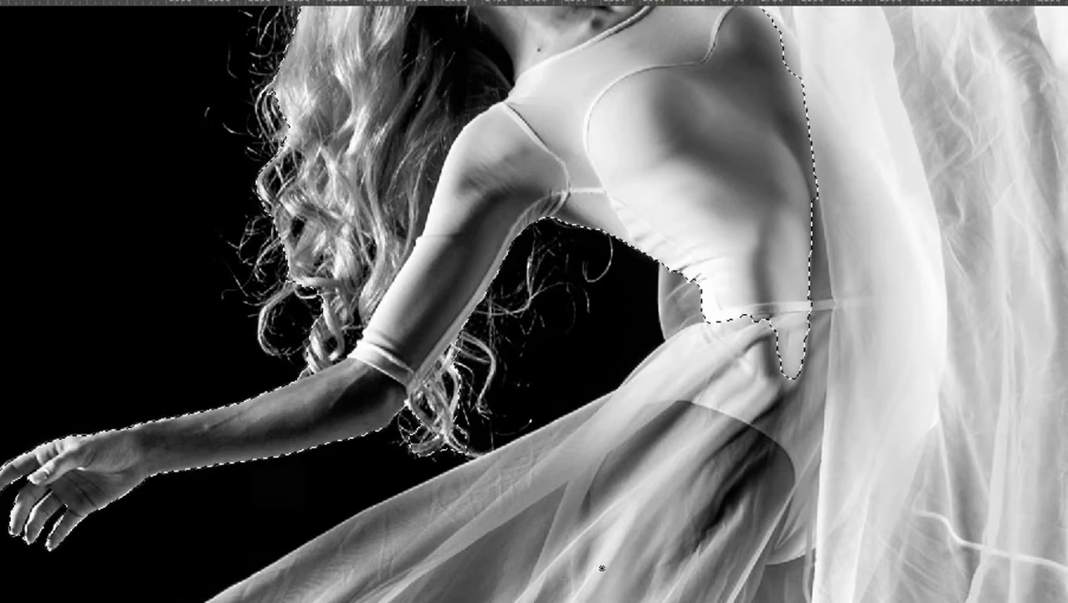
pyautogui.scroll(3, 534, 302)
pyautogui.scroll(3, 534, 301)
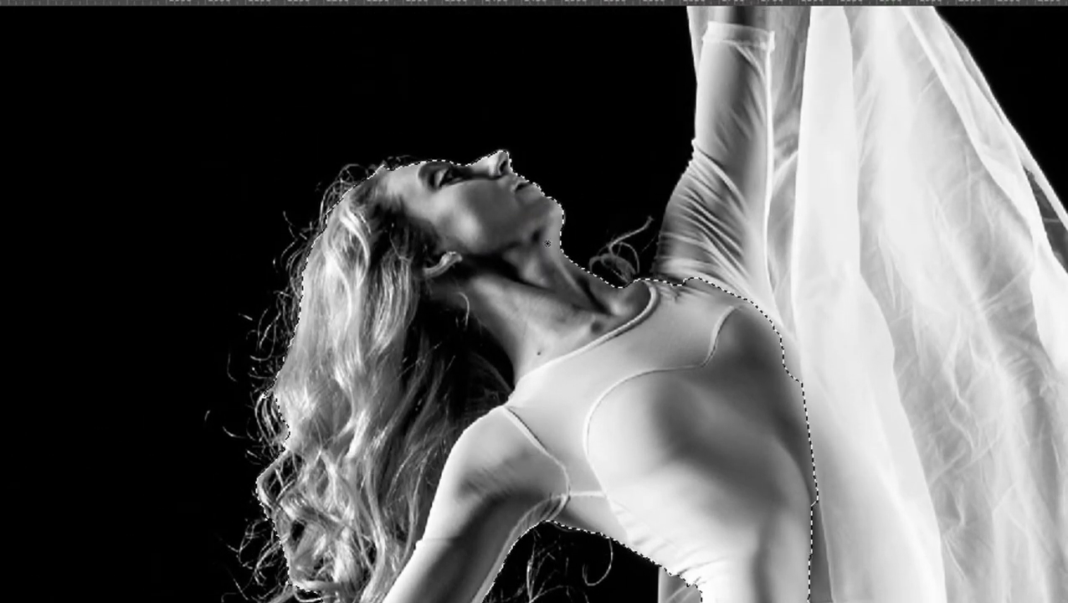
pyautogui.scroll(-2, 698, 527)
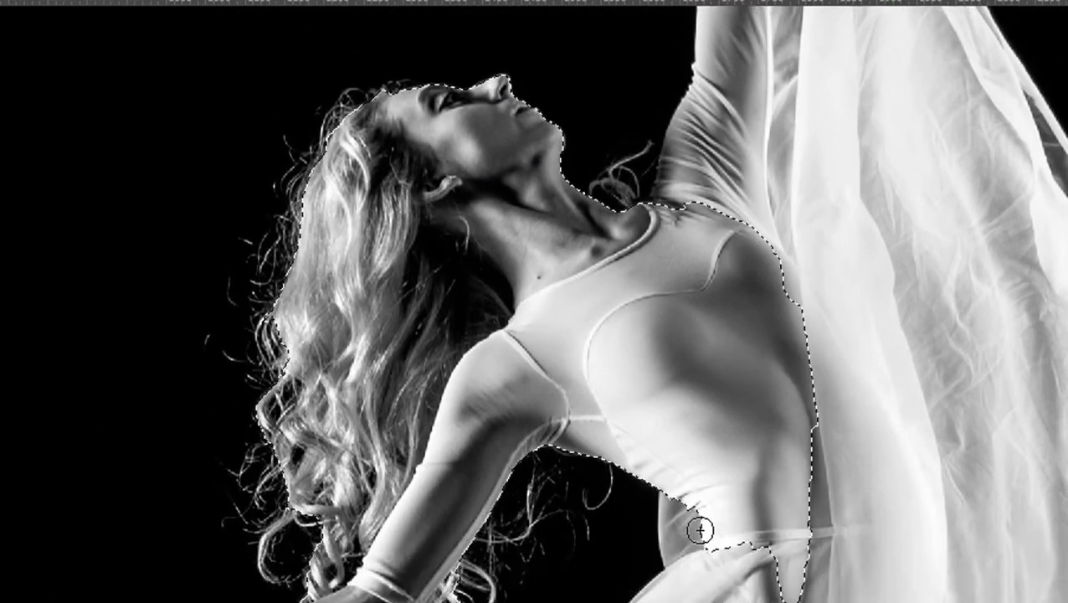
pyautogui.scroll(-2, 698, 526)
pyautogui.scroll(-2, 698, 526)
pyautogui.scroll(2, 908, 546)
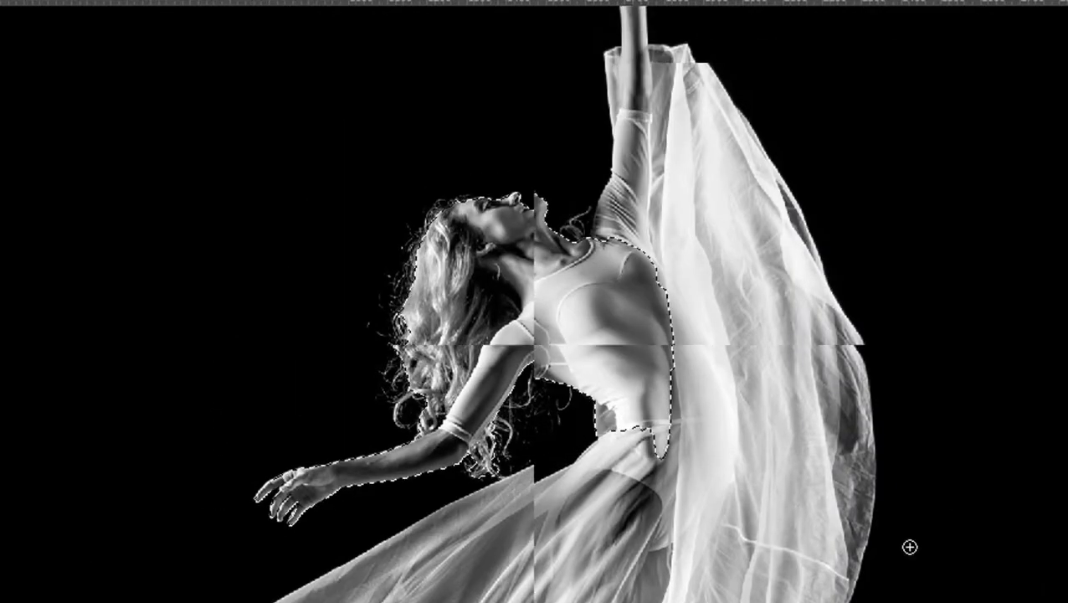
# - Extend the selection over the raised hand, upper arm, sleeve, lower skirt and feet
pyautogui.moveTo(634, 36)
pyautogui.mouseDown()
pyautogui.moveTo(643, 190)
pyautogui.moveTo(624, 180)
pyautogui.mouseUp()
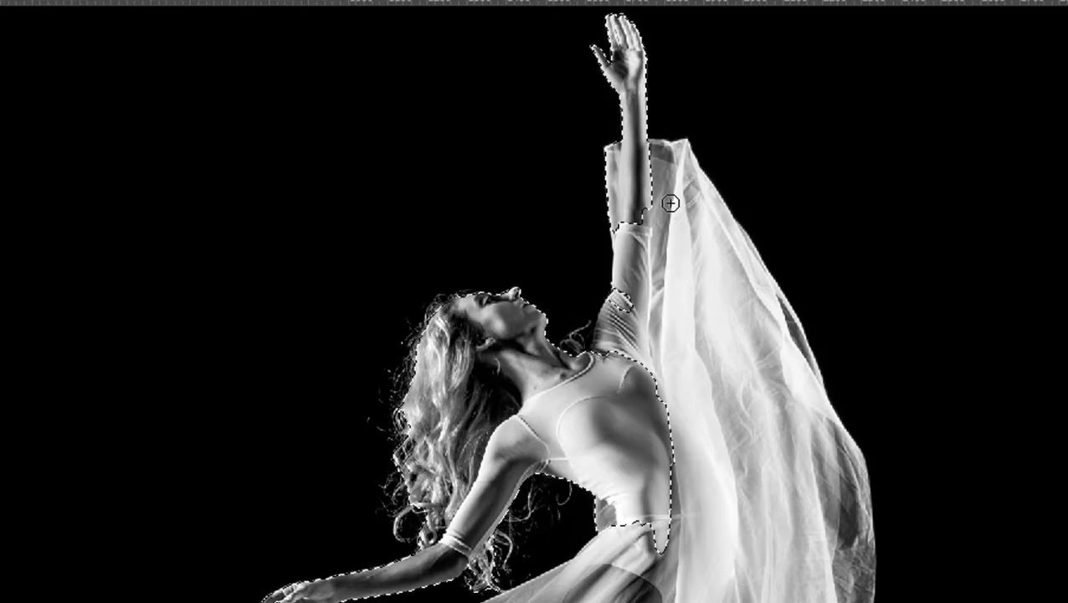
pyautogui.moveTo(674, 203)
pyautogui.mouseDown()
pyautogui.moveTo(672, 162)
pyautogui.moveTo(760, 425)
pyautogui.moveTo(780, 278)
pyautogui.mouseUp()
pyautogui.scroll(-1, 678, 201)
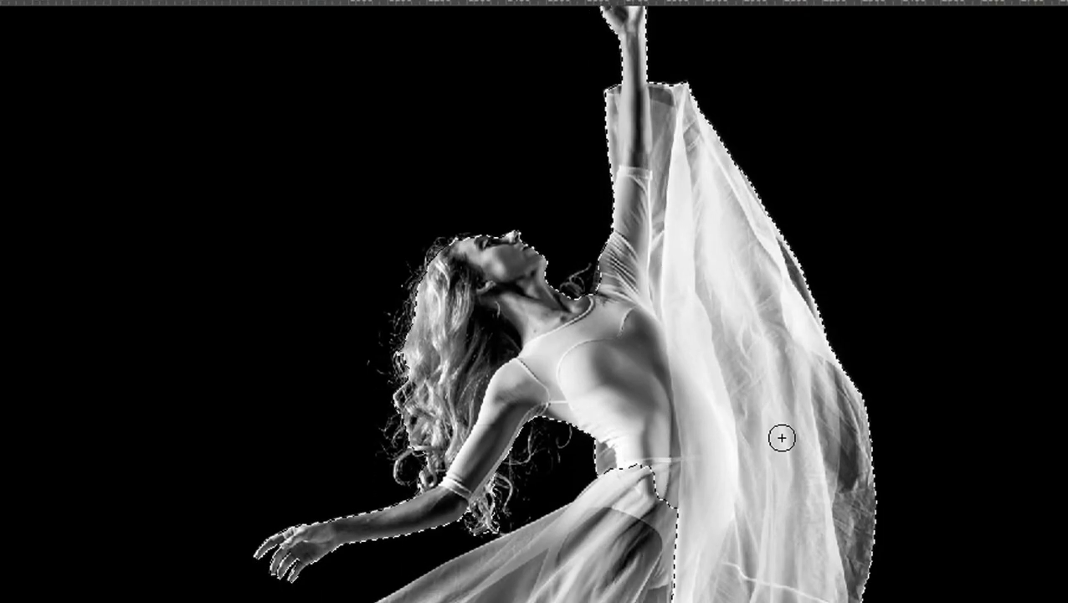
pyautogui.scroll(-3, 768, 441)
pyautogui.scroll(-1, 767, 441)
pyautogui.moveTo(644, 508); pyautogui.dragTo(565, 533)
pyautogui.scroll(-1, 565, 532)
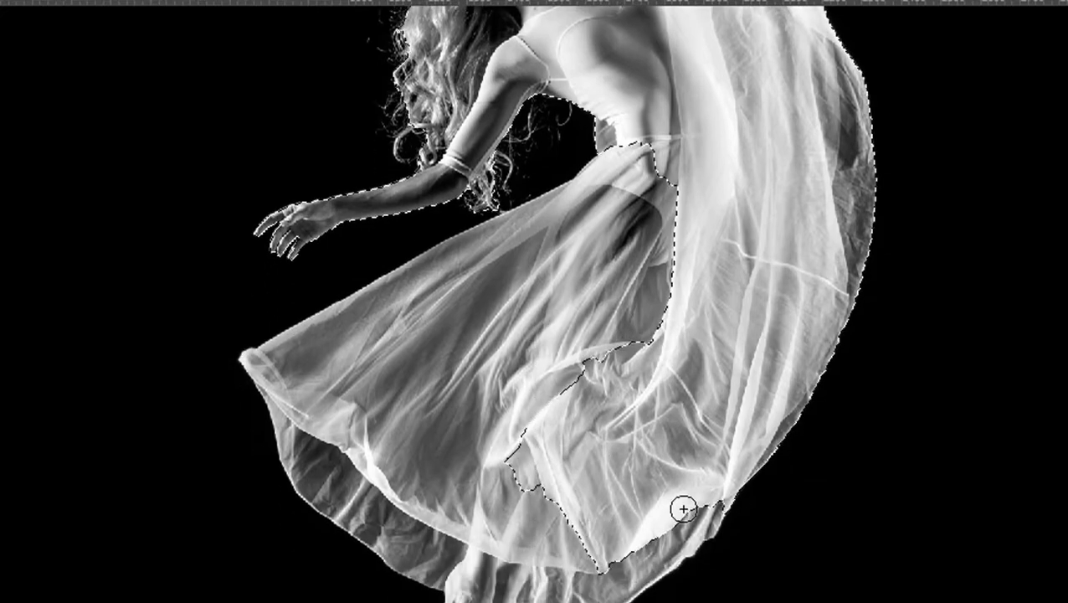
pyautogui.moveTo(684, 508); pyautogui.dragTo(529, 565)
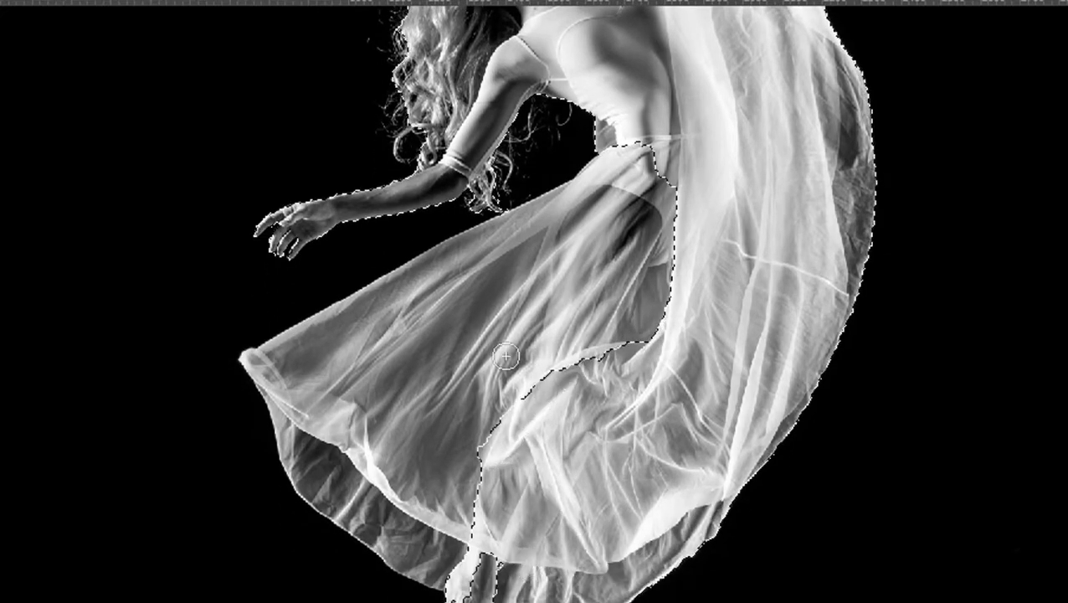
pyautogui.moveTo(505, 357)
pyautogui.mouseDown()
pyautogui.moveTo(632, 160)
pyautogui.moveTo(489, 255)
pyautogui.mouseUp()
pyautogui.scroll(-1, 548, 410)
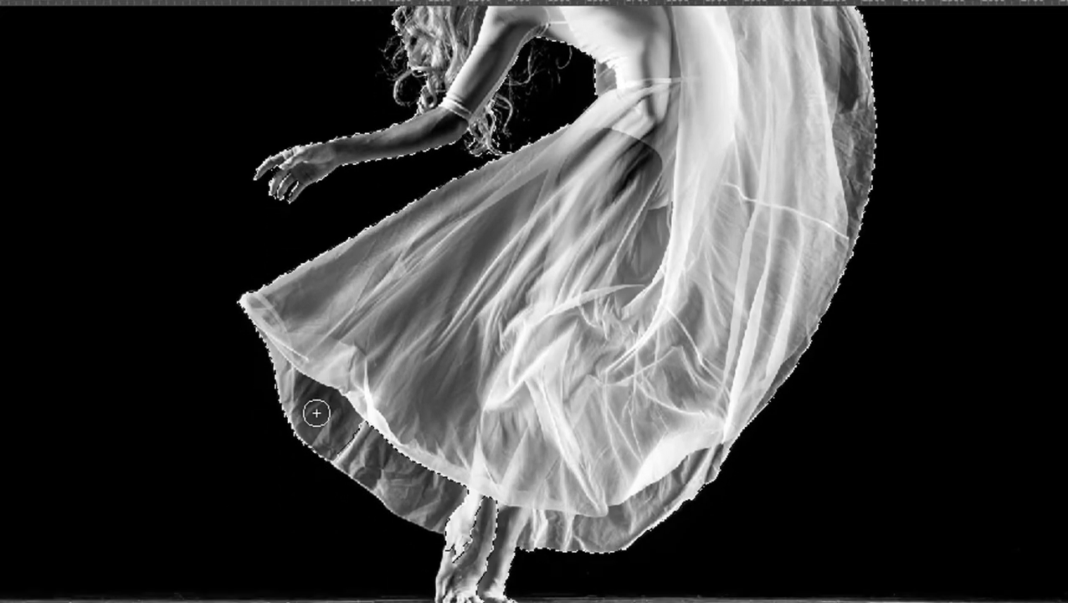
pyautogui.moveTo(317, 413); pyautogui.dragTo(479, 570)
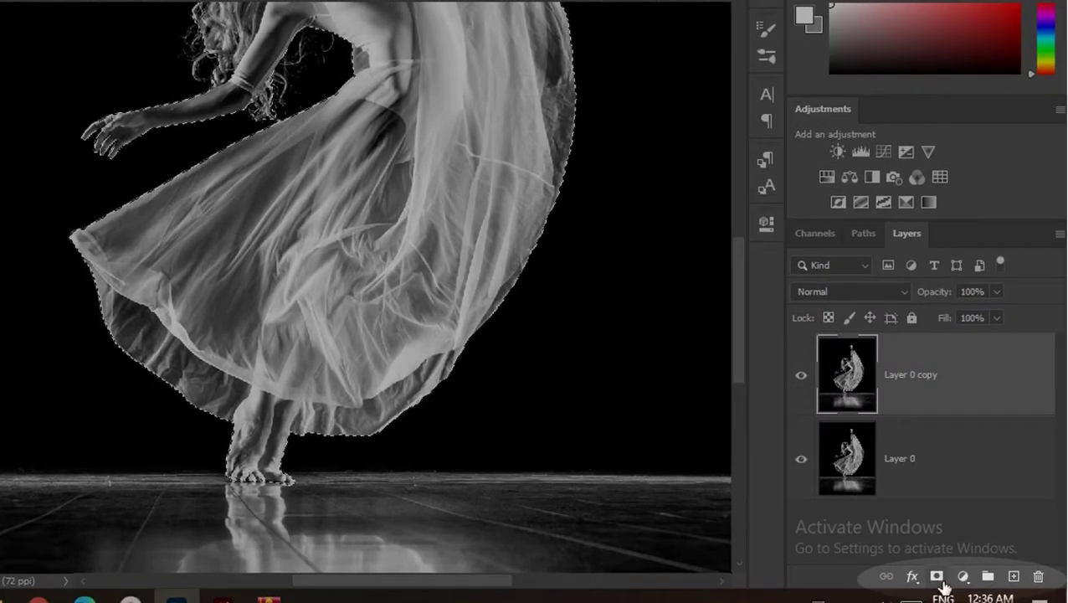
# - Mask the dancer copy to the selection, hide Layer 0, and open Select and Mask
pyautogui.click(937, 576)
pyautogui.click(801, 458)
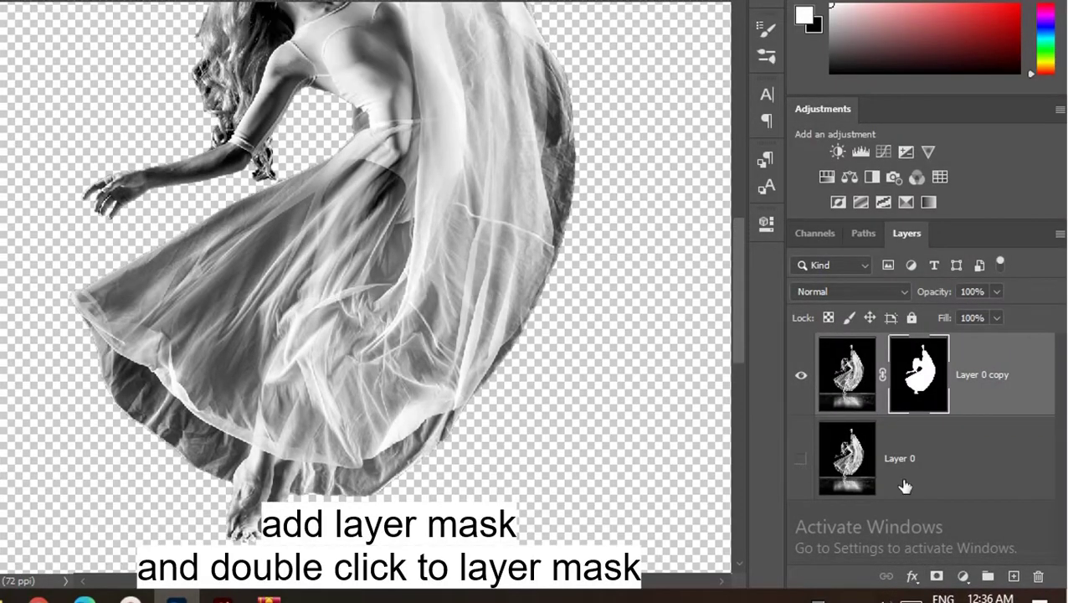
pyautogui.doubleClick(912, 376)
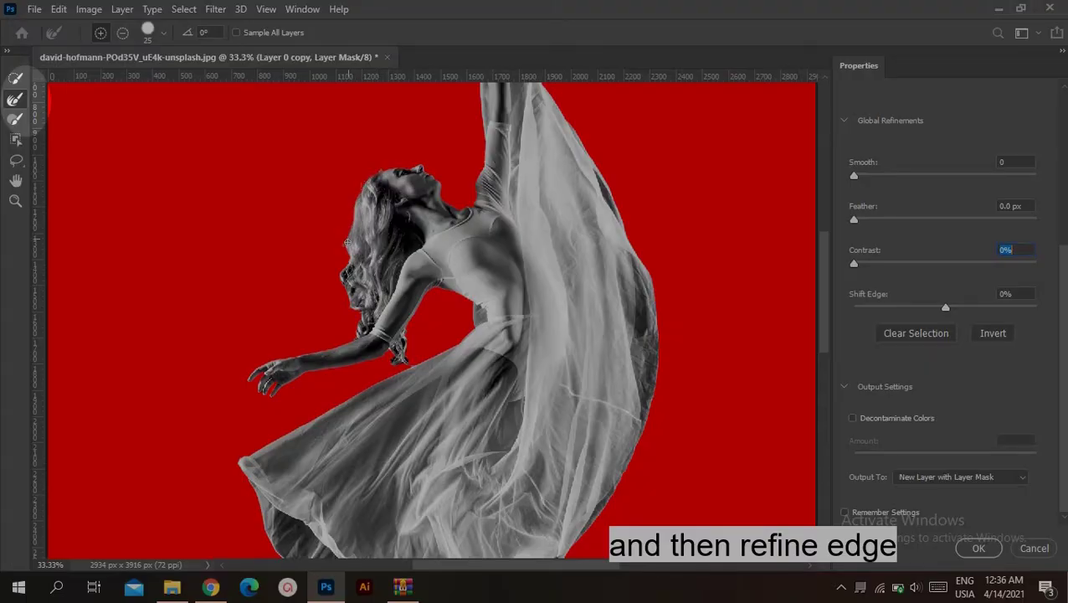
# - Refine the hair edge and set Feather 1.4 px and Contrast 18%
pyautogui.moveTo(347, 242); pyautogui.dragTo(344, 276)
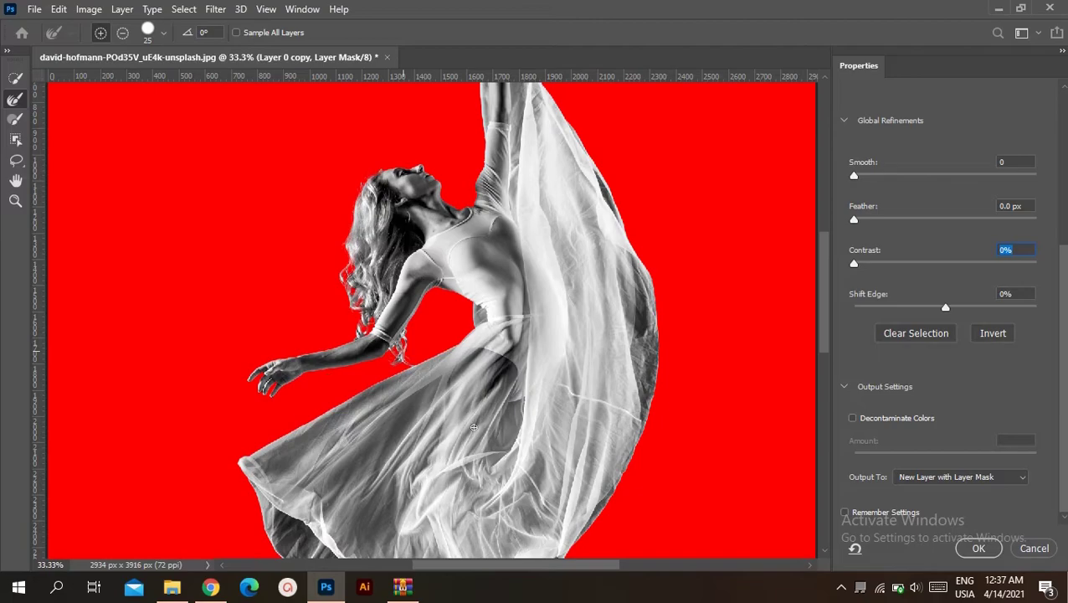
pyautogui.scroll(-2, 426, 393)
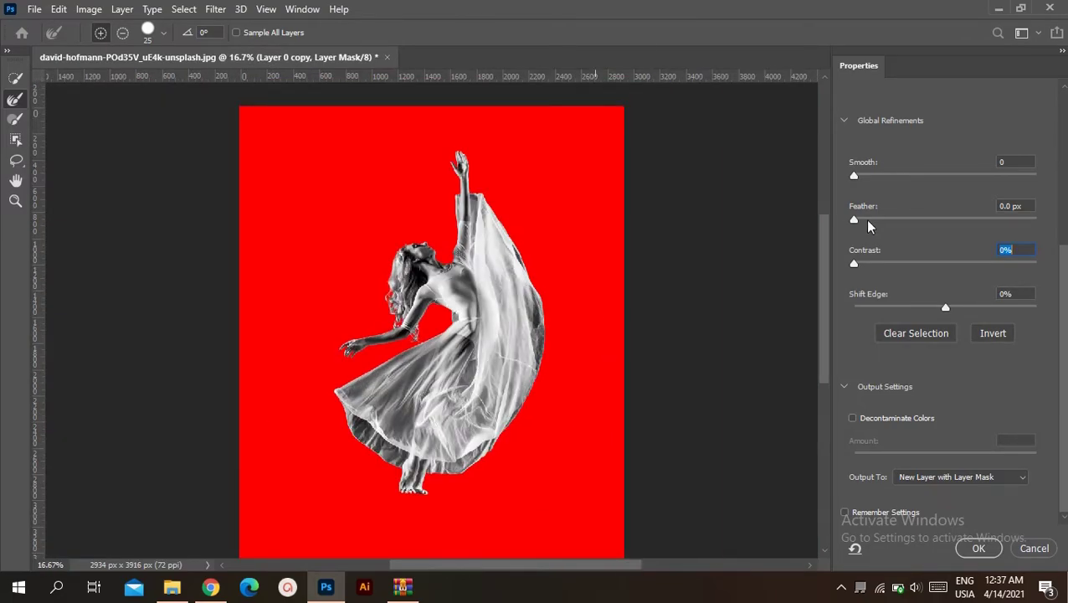
pyautogui.click(867, 220)
pyautogui.click(885, 263)
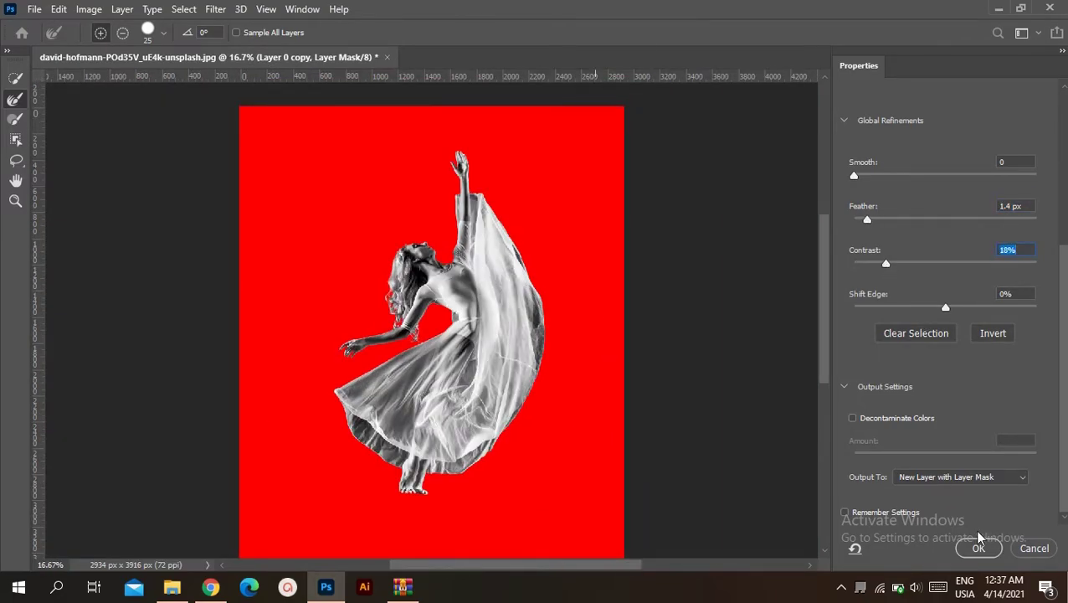
# - Output the refined mask as a New Layer with Layer Mask and apply it
pyautogui.click(1015, 474)
pyautogui.click(974, 527)
pyautogui.click(979, 548)
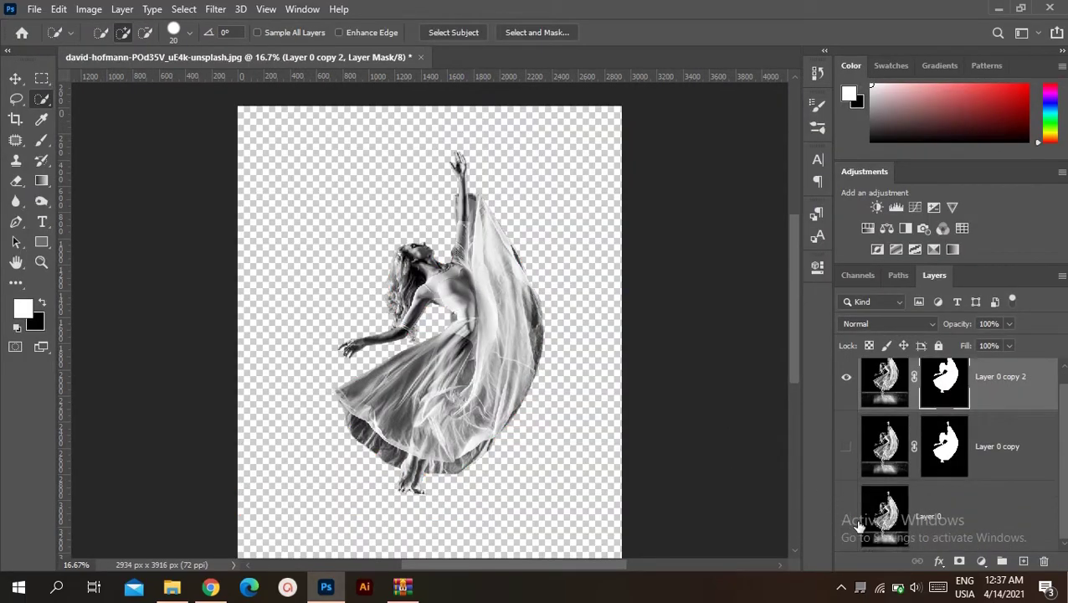
# - Create Layer 1 and move it below Layer 0 copy 2 in the Layers panel
pyautogui.click(1022, 561)
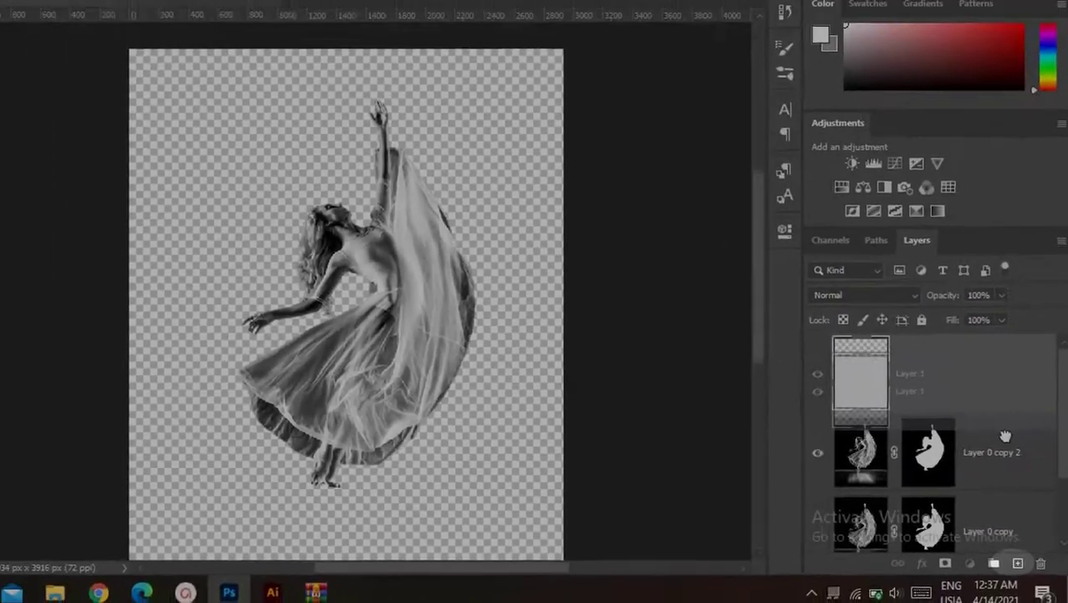
pyautogui.moveTo(997, 393); pyautogui.dragTo(997, 500)
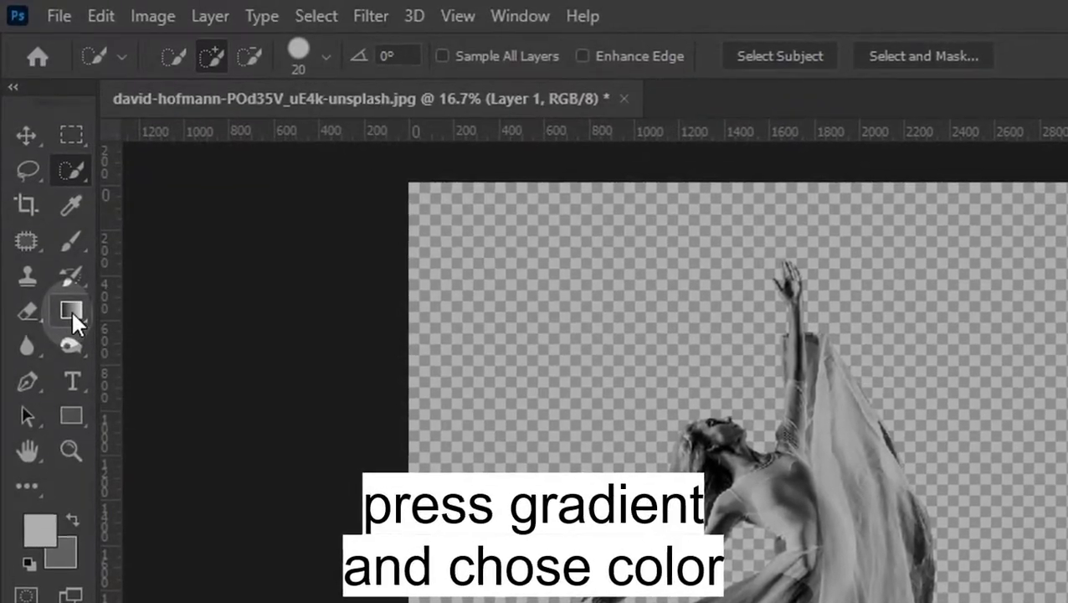
pyautogui.click(43, 180)
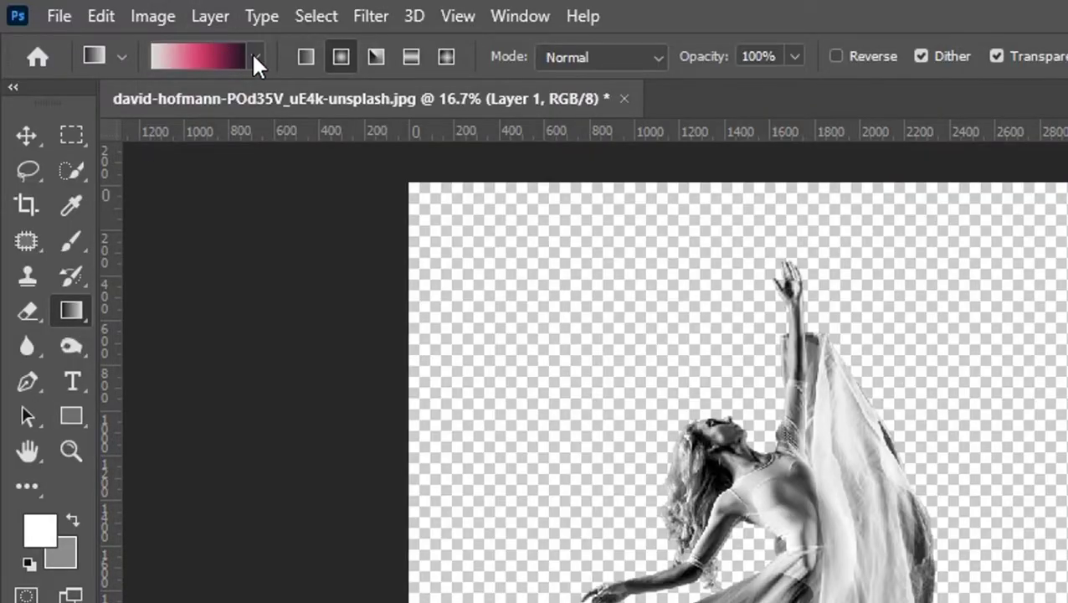
# - Browse the gradient presets and try a magenta gradient from Purples and Pinks
pyautogui.click(256, 60)
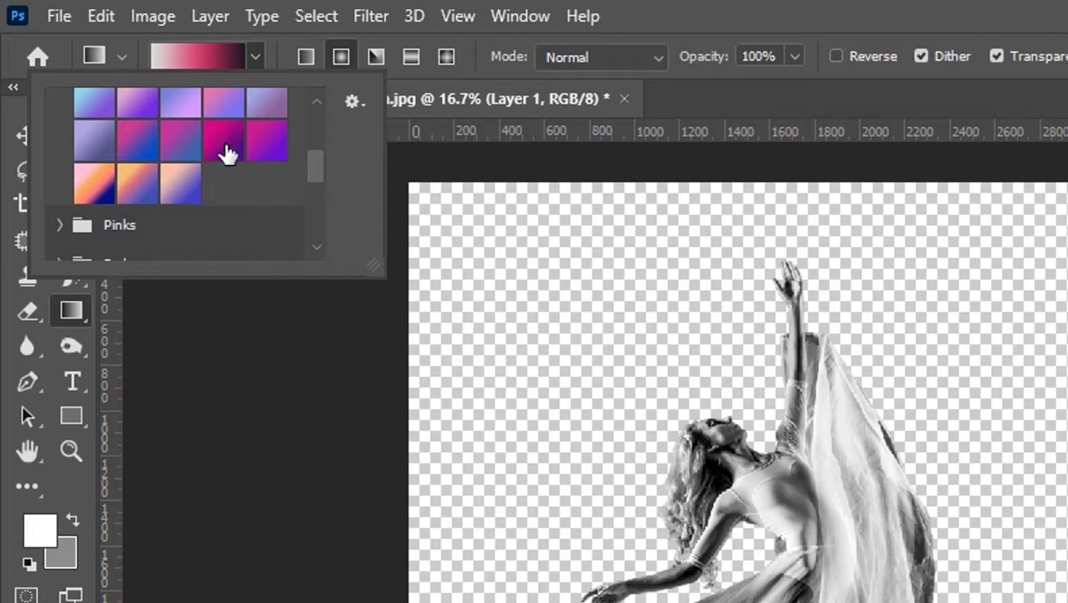
pyautogui.scroll(1, 238, 165)
pyautogui.scroll(2, 249, 179)
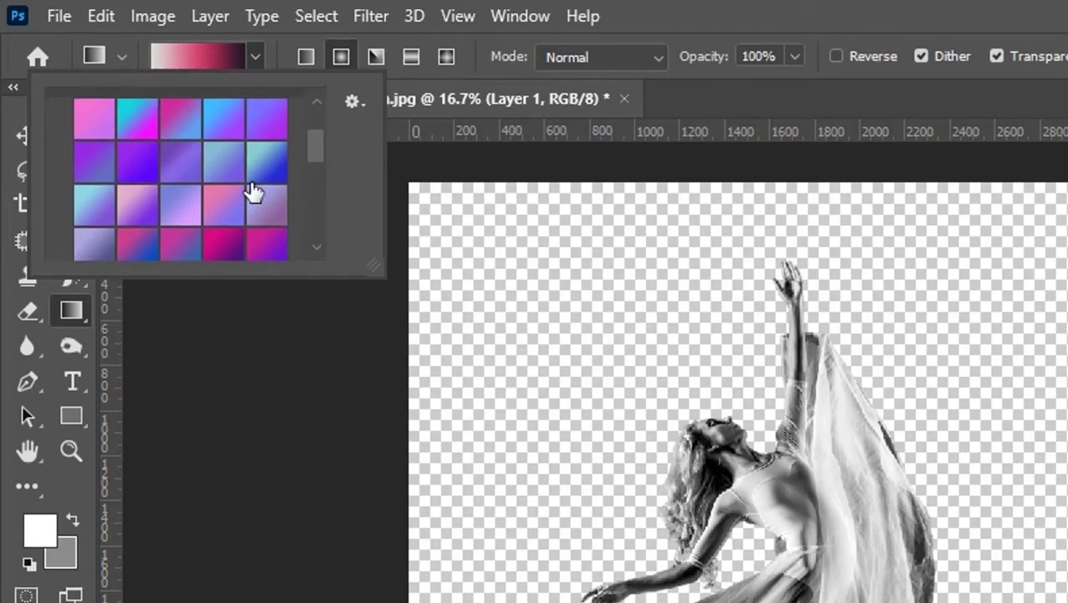
pyautogui.scroll(-1, 253, 192)
pyautogui.scroll(-1, 253, 192)
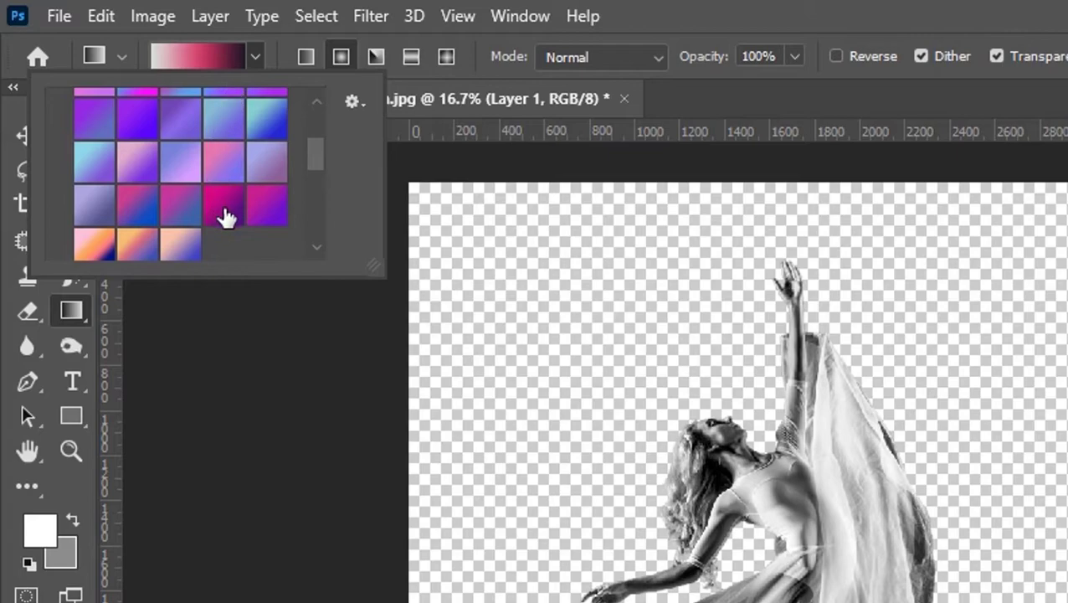
pyautogui.click(227, 217)
pyautogui.scroll(3, 235, 216)
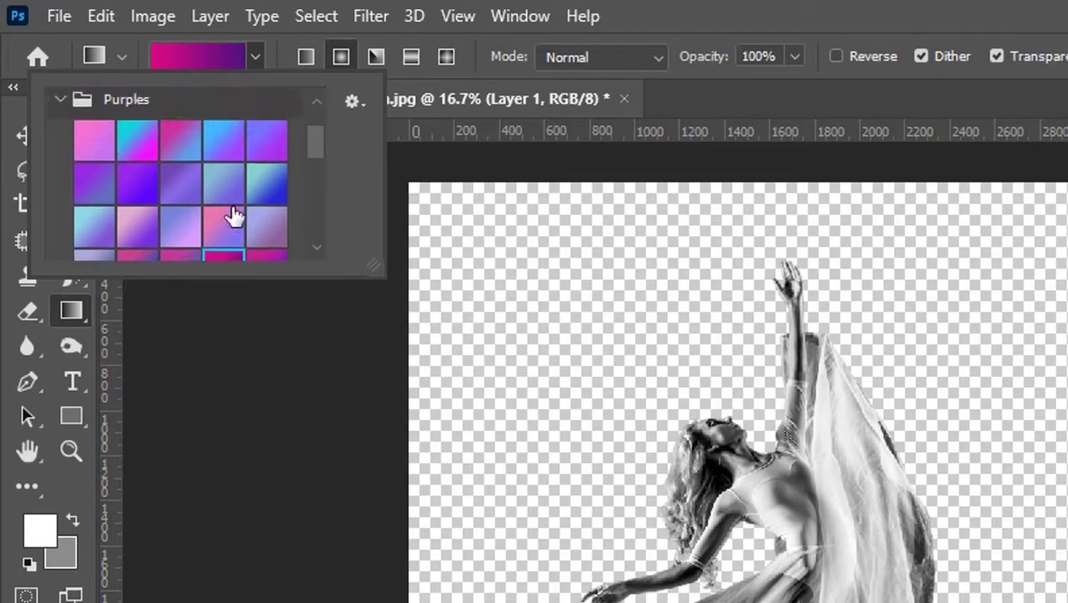
pyautogui.scroll(1, 234, 216)
pyautogui.scroll(2, 235, 216)
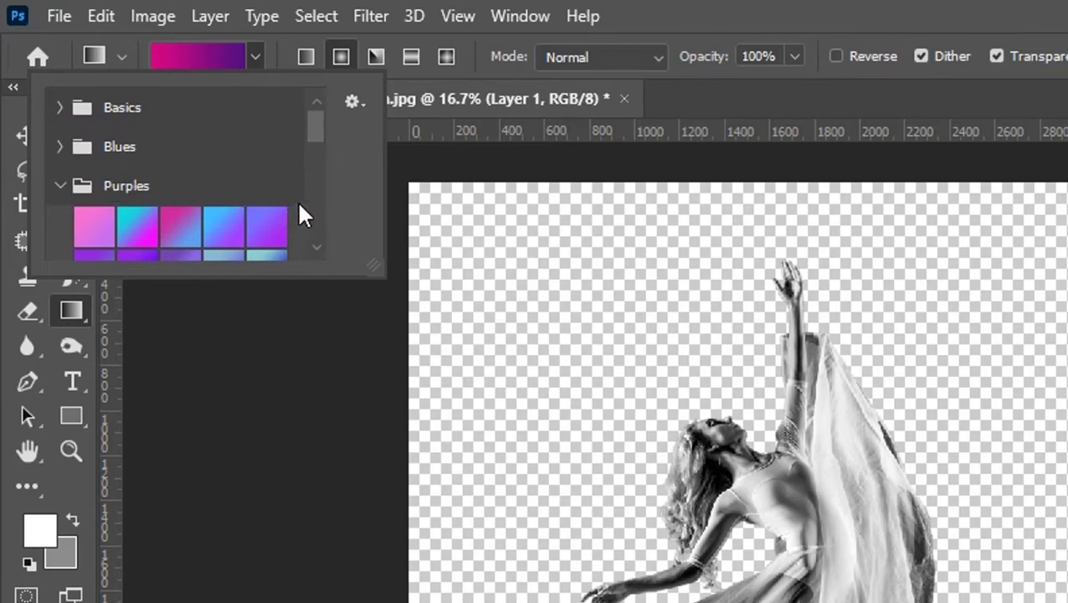
# - Settle on the first pale pink-to-maroon gradient in the Reds folder
pyautogui.scroll(-5, 167, 214)
pyautogui.click(138, 209)
pyautogui.scroll(-5, 138, 209)
pyautogui.scroll(-3, 130, 205)
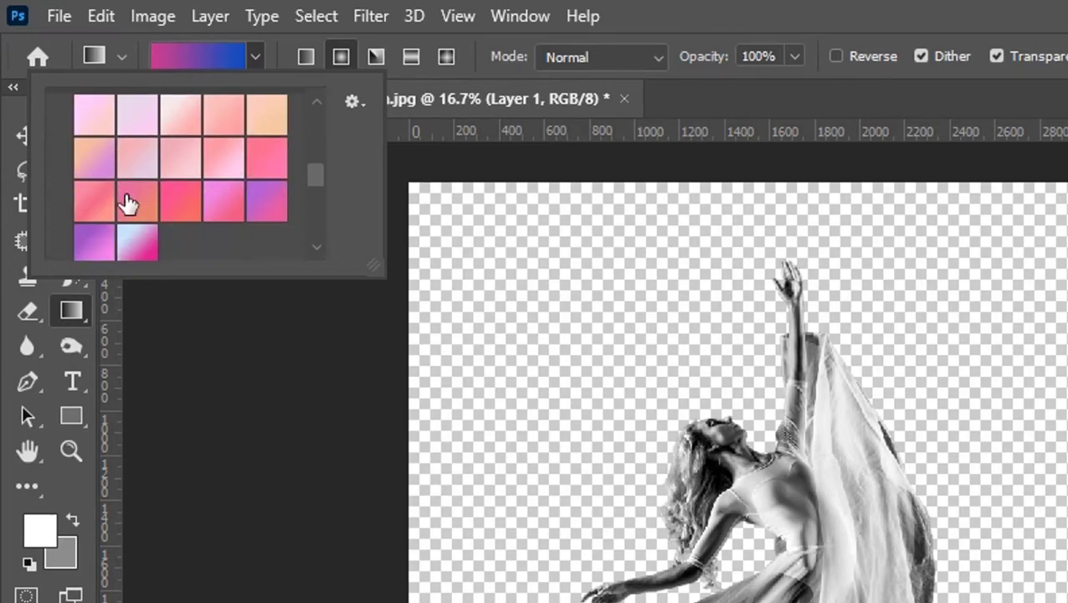
pyautogui.scroll(-2, 128, 205)
pyautogui.scroll(-1, 109, 197)
pyautogui.click(95, 191)
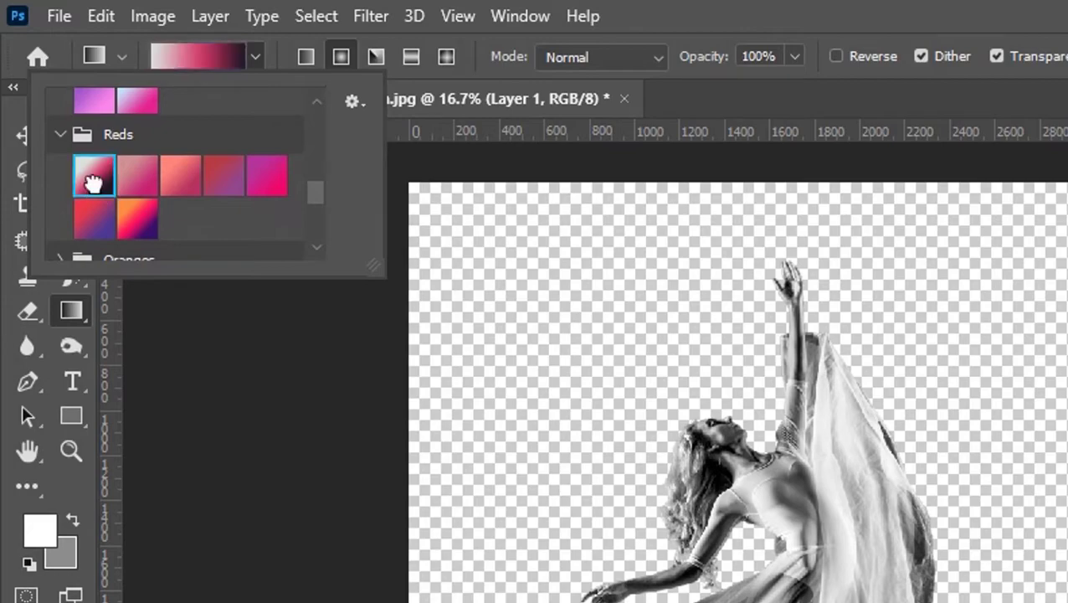
pyautogui.scroll(-1, 102, 195)
pyautogui.scroll(-1, 107, 193)
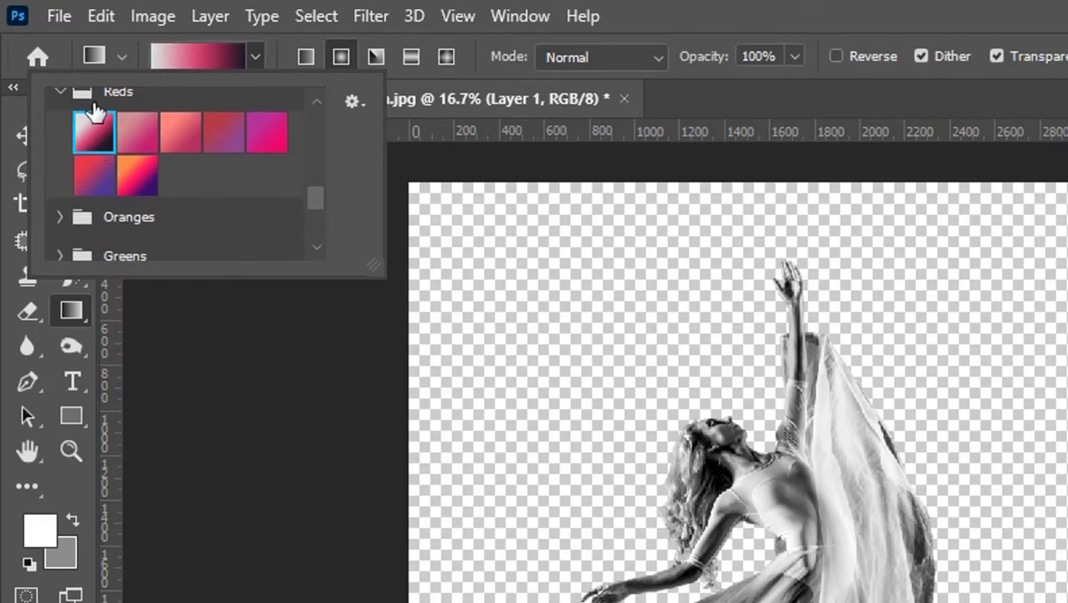
# - Draw a radial pink glow outward from behind the dancer's head on Layer 1
pyautogui.click(255, 58)
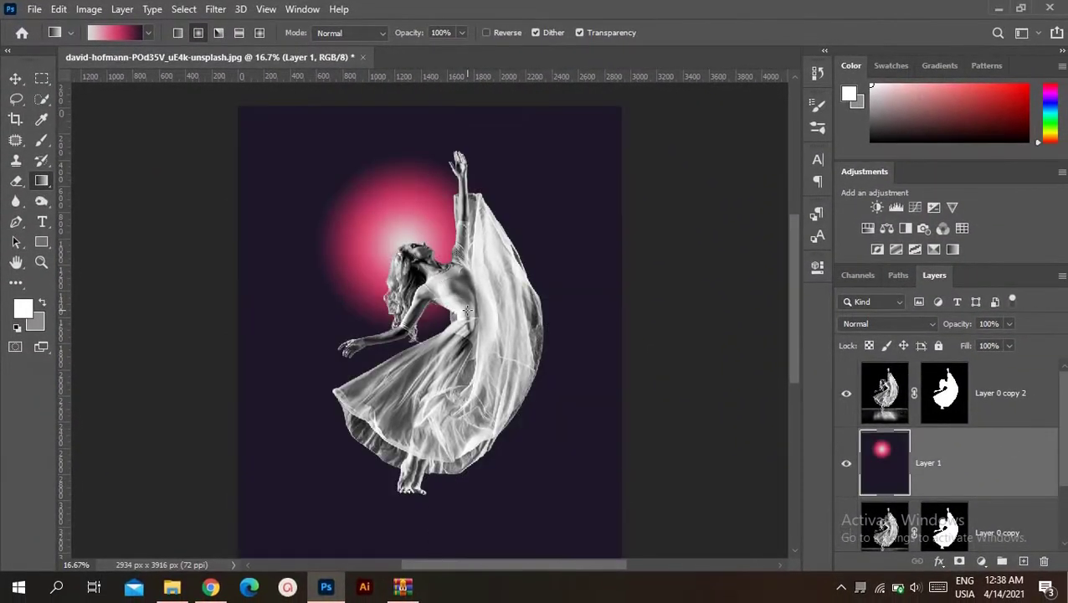
pyautogui.moveTo(457, 301); pyautogui.dragTo(475, 324)
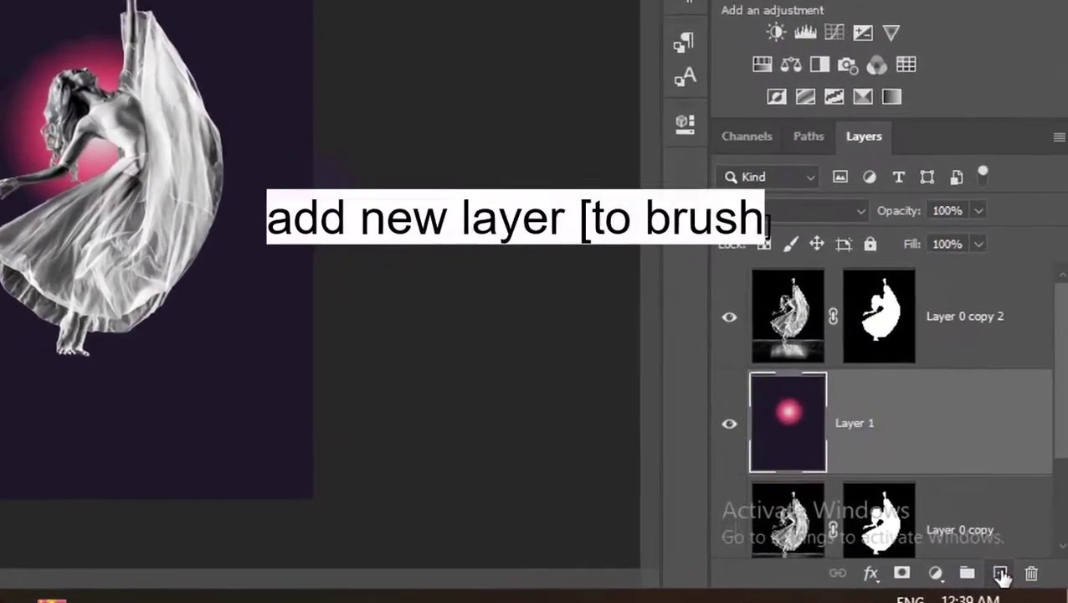
# - Add a new layer and load the Broken Glass 2 brush from 20 Broken Glass Brushes
pyautogui.click(1023, 561)
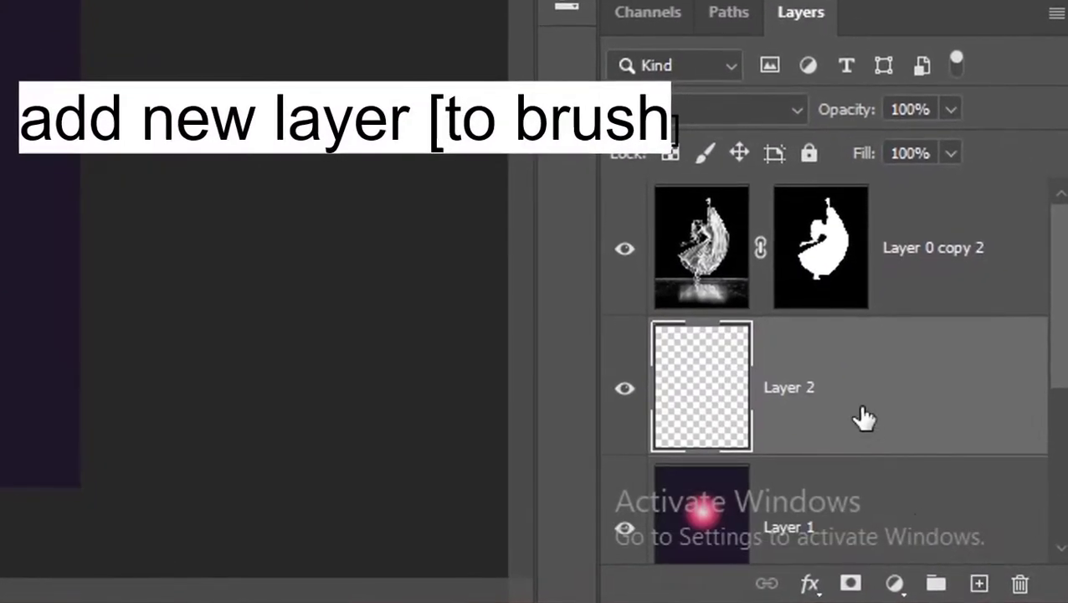
pyautogui.scroll(-2, 954, 466)
pyautogui.scroll(2, 841, 393)
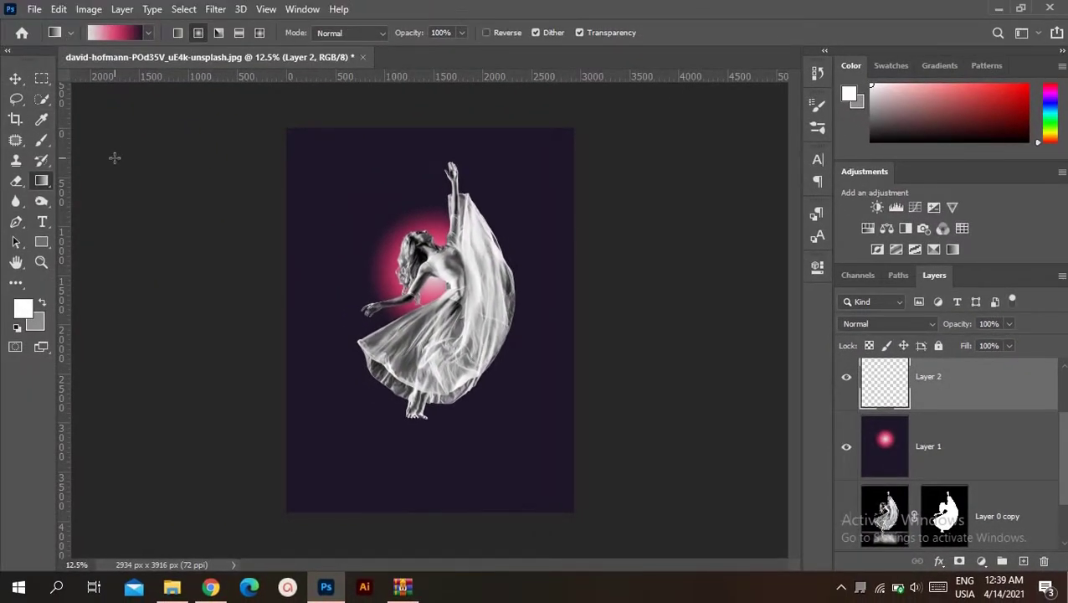
pyautogui.click(42, 141)
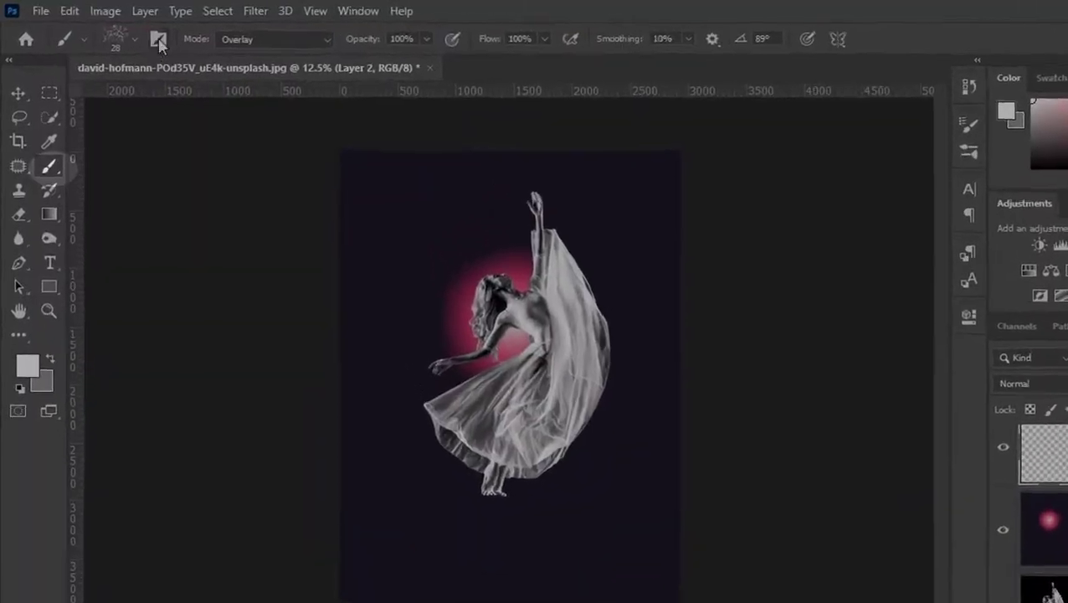
pyautogui.click(98, 33)
pyautogui.scroll(1, 60, 240)
pyautogui.click(51, 342)
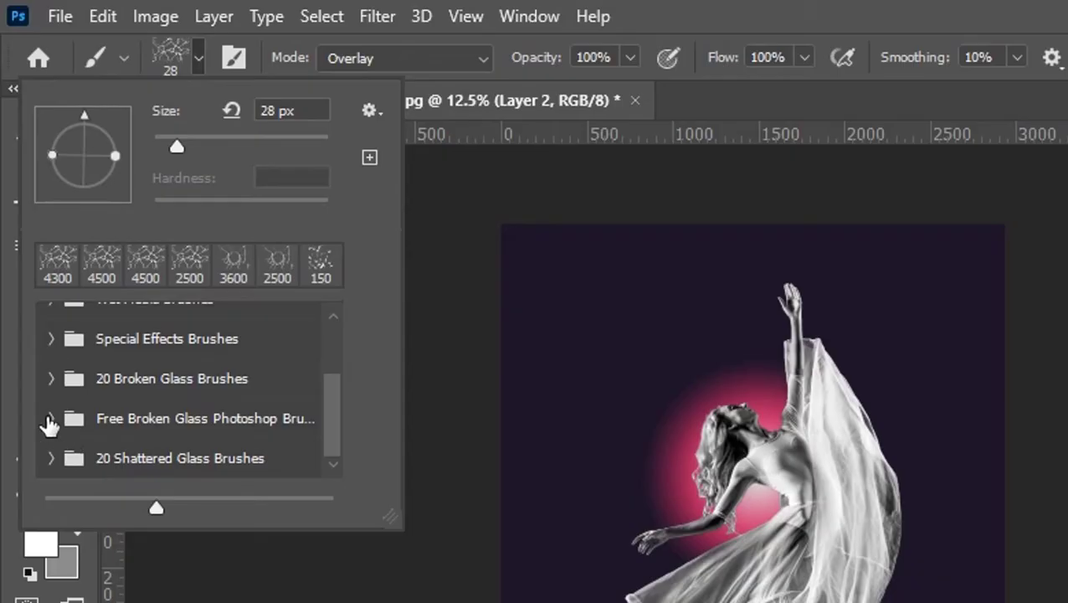
pyautogui.click(52, 389)
pyautogui.click(118, 422)
pyautogui.scroll(-1, 144, 431)
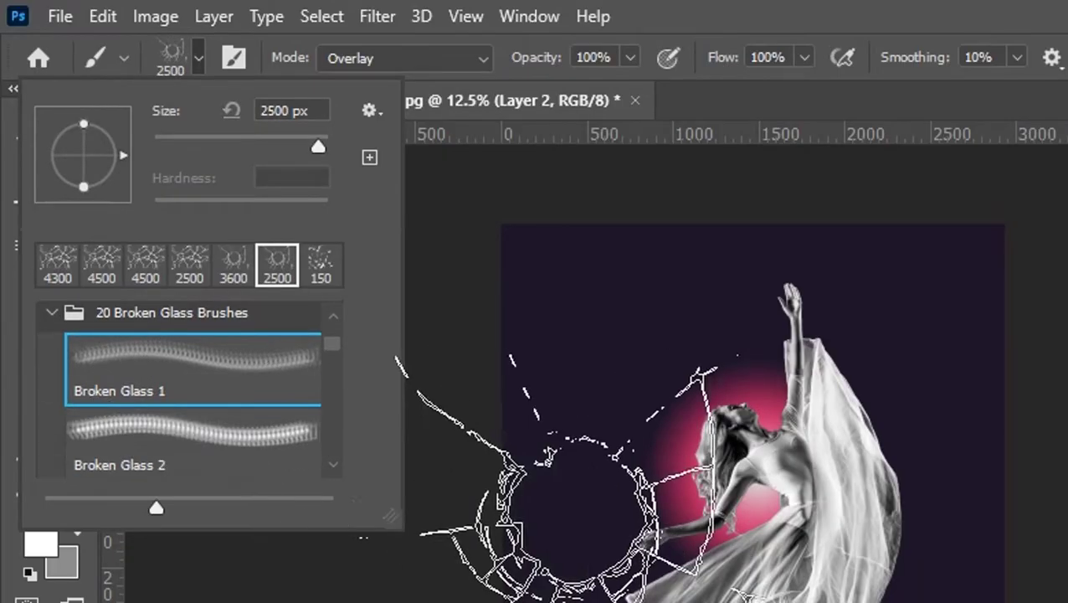
pyautogui.click(192, 431)
pyautogui.click(552, 535)
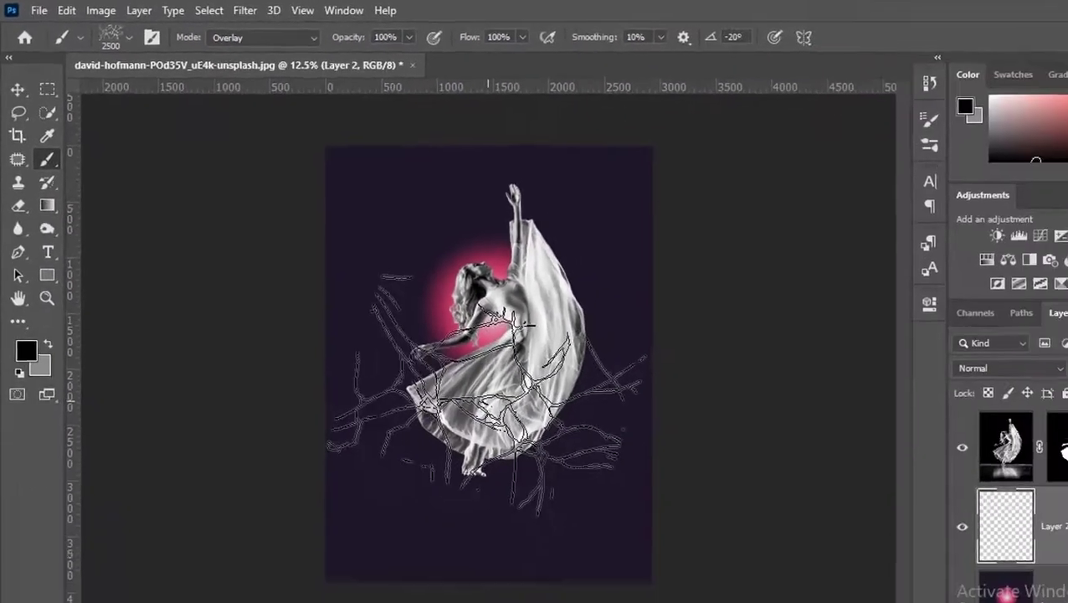
# - Rotate and enlarge the crack brush to canvas size, then stamp it across the canvas
pyautogui.press('Right')
pyautogui.press('Right')
pyautogui.press('Right')
pyautogui.press('Right')
pyautogui.press('Right')
pyautogui.press('Right')
pyautogui.press('Right')
pyautogui.press('Right')
pyautogui.press('Right')
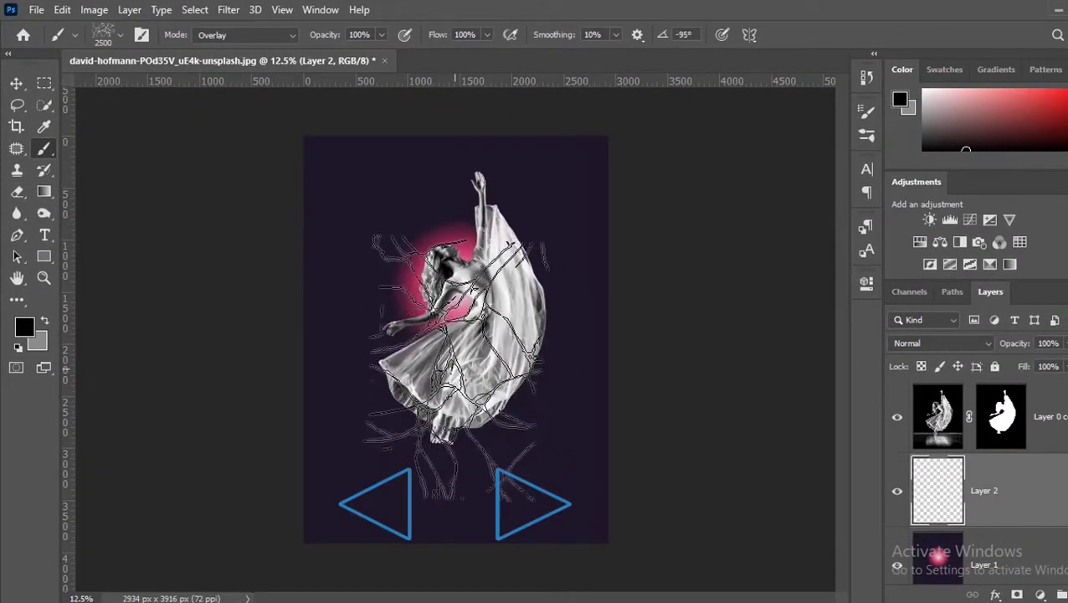
pyautogui.press('Right')
pyautogui.press('Right')
pyautogui.press('Right')
pyautogui.press('Left')
pyautogui.press('Left')
pyautogui.press('Left')
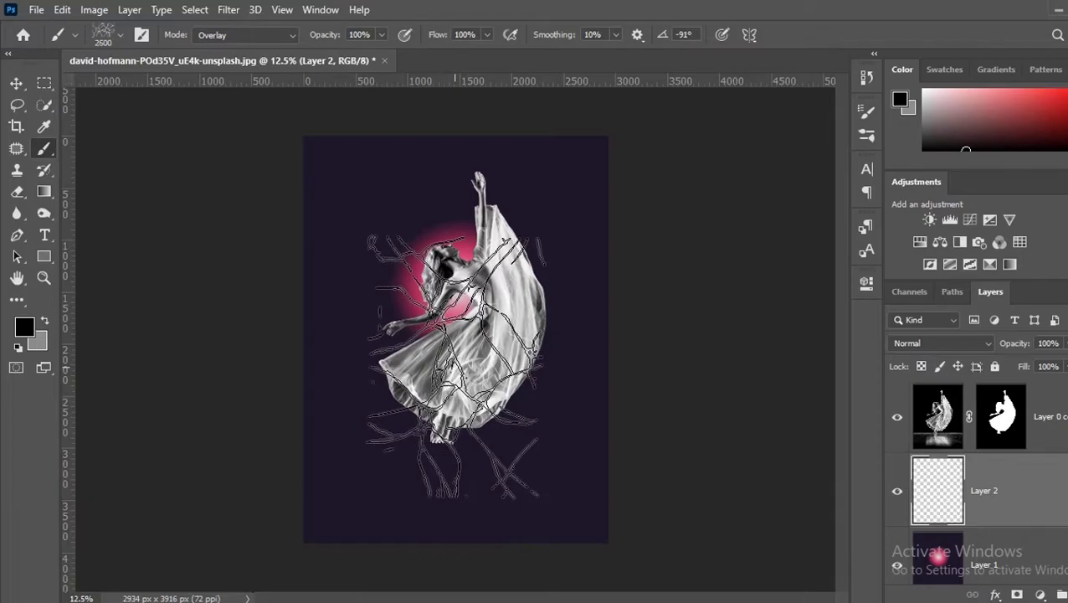
pyautogui.press(']')
pyautogui.press(']')
pyautogui.press(']')
pyautogui.press(']')
pyautogui.press(']')
pyautogui.press(']')
pyautogui.press(']')
pyautogui.press(']')
pyautogui.press(']')
pyautogui.press(']')
pyautogui.press(']')
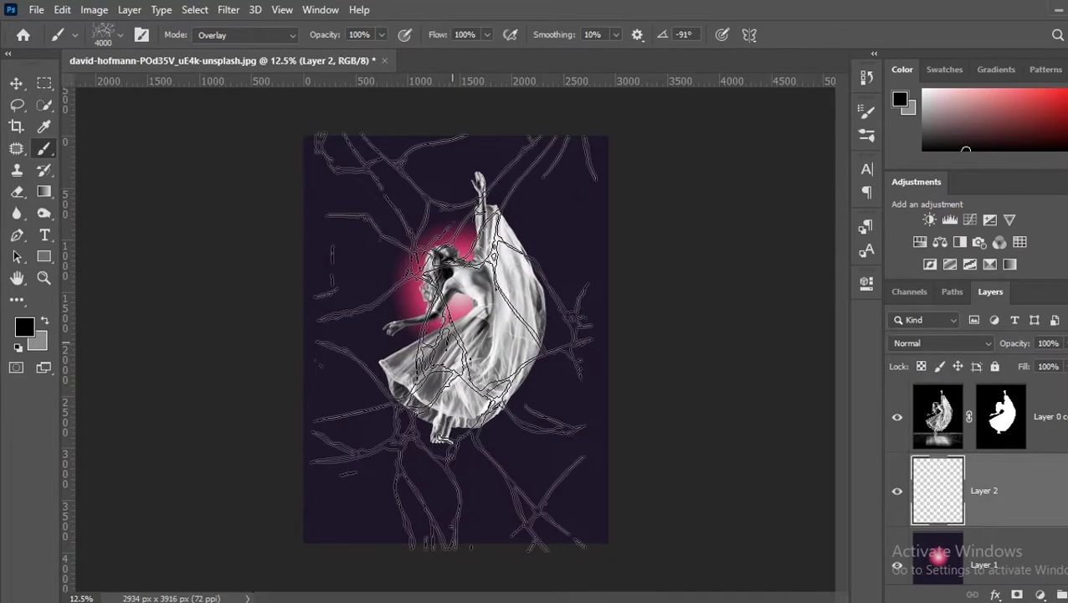
pyautogui.press(']')
pyautogui.press('Right')
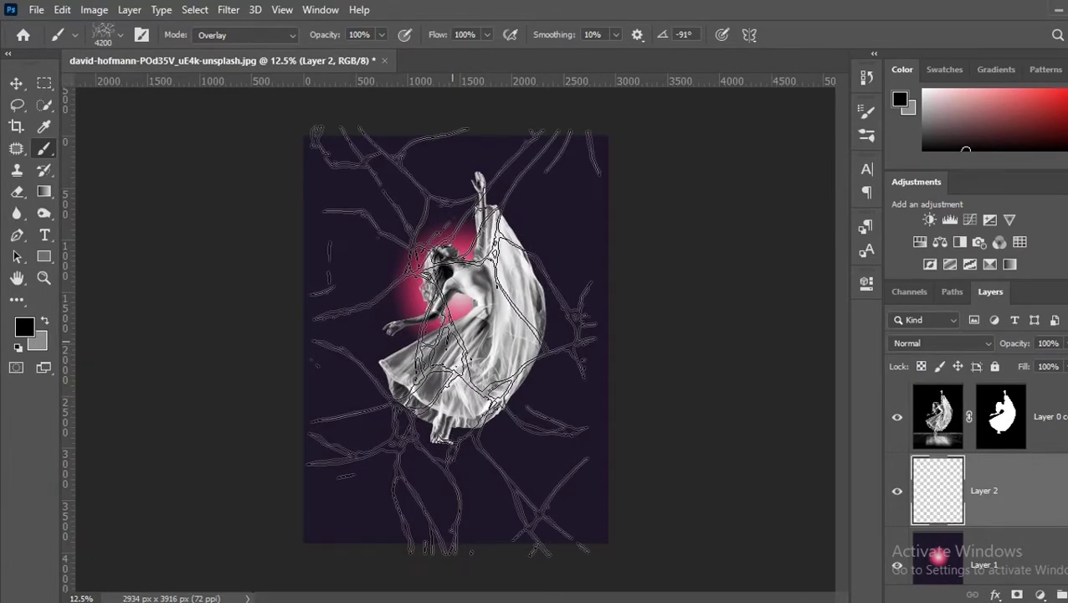
pyautogui.click(453, 340)
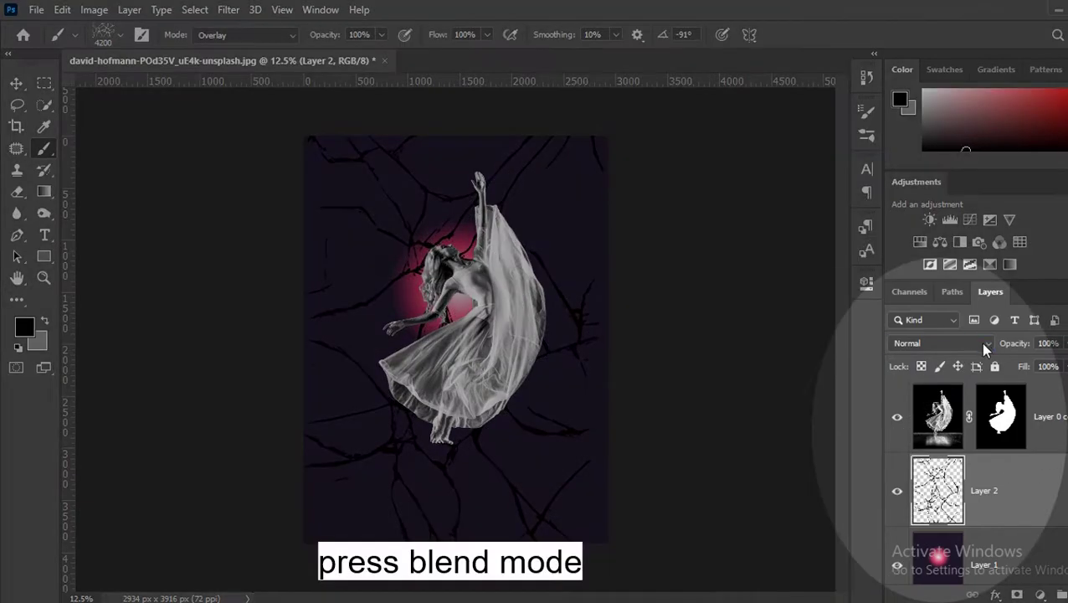
# - Set Layer 2's blend mode to Soft Light
pyautogui.click(978, 343)
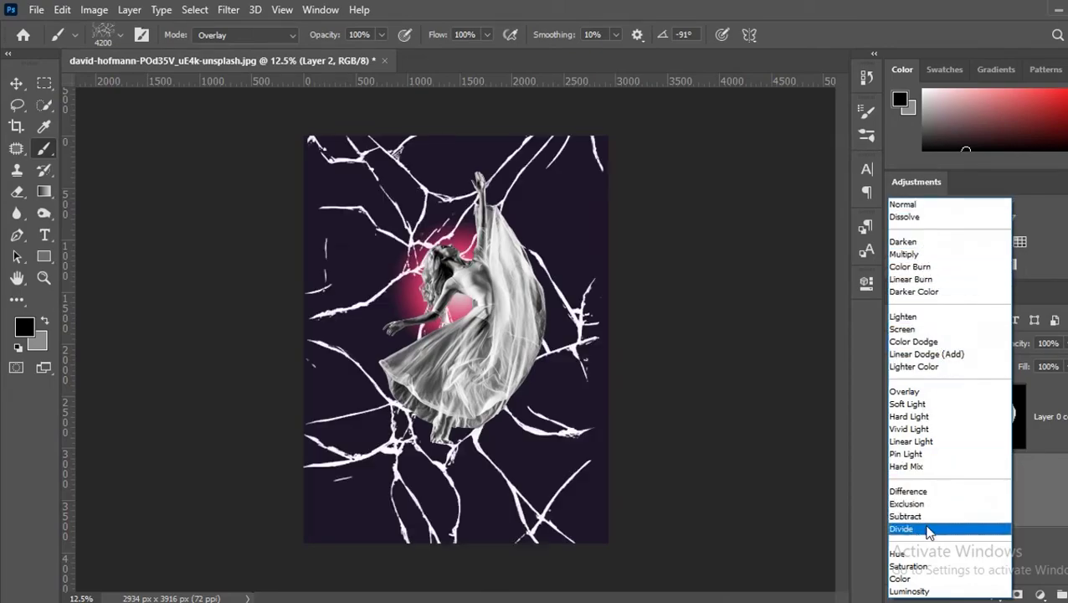
pyautogui.click(908, 403)
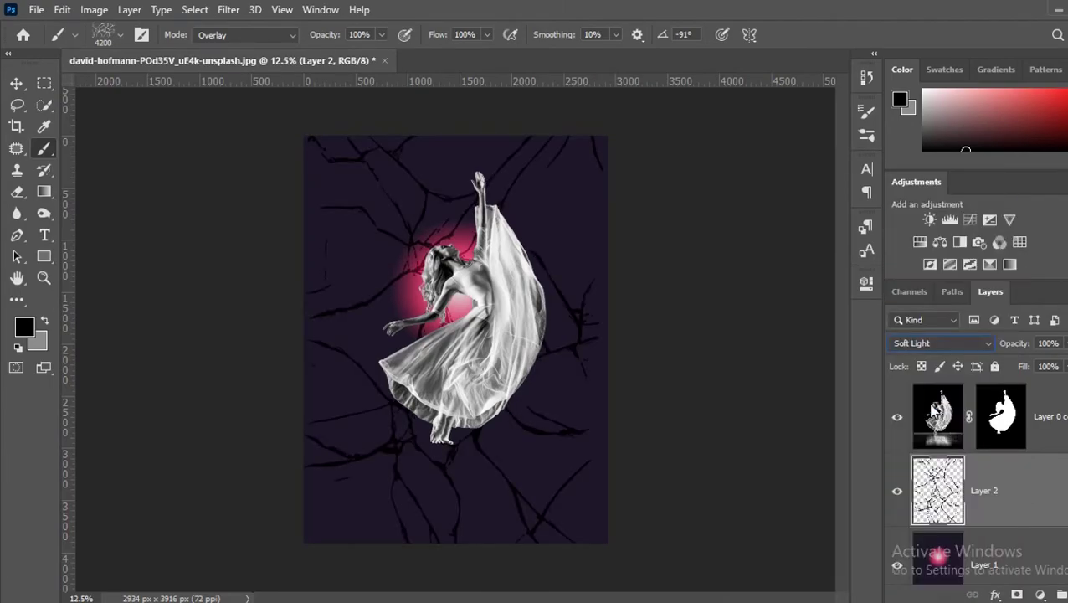
pyautogui.scroll(-1, 1012, 505)
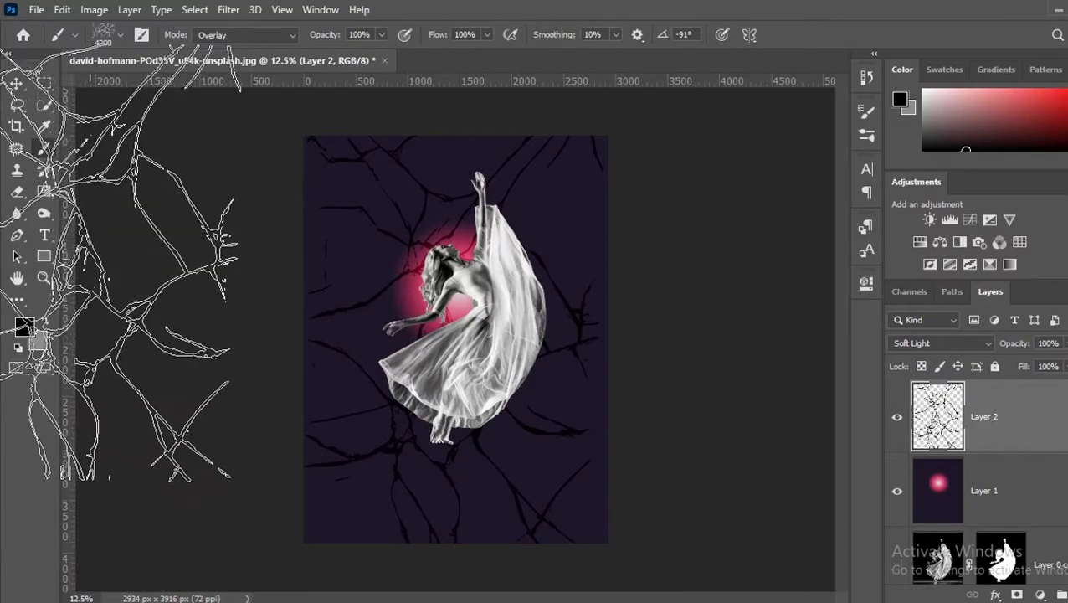
# - Nudge the crack layer slightly right then left with the Move tool and finish positioning
pyautogui.click(16, 84)
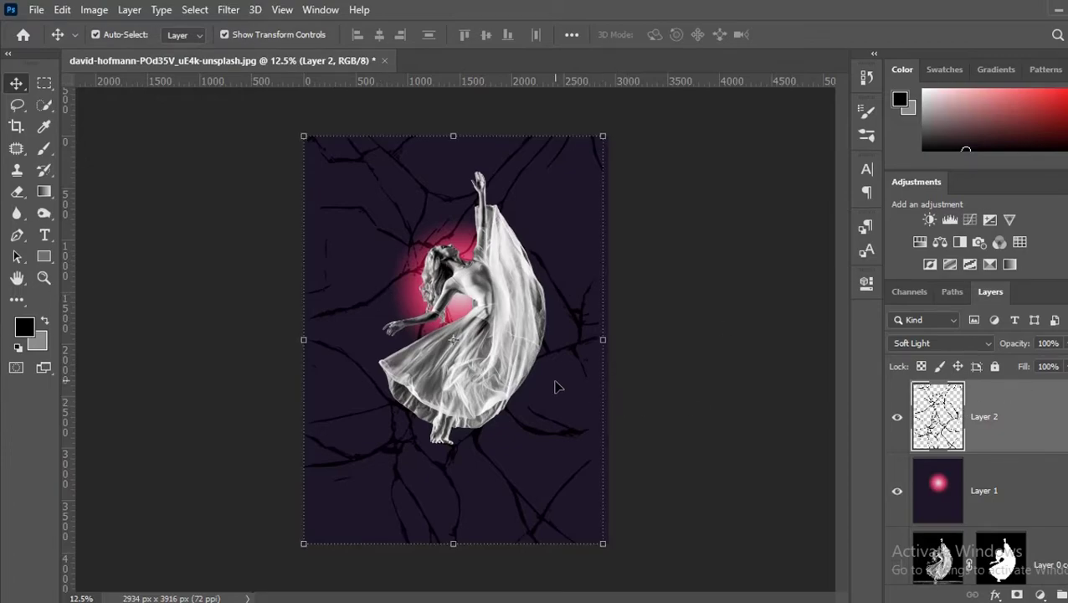
pyautogui.hotkey('shift', 'Right')
pyautogui.hotkey('shift', 'Right')
pyautogui.hotkey('shift', 'Right')
pyautogui.hotkey('shift', 'Right')
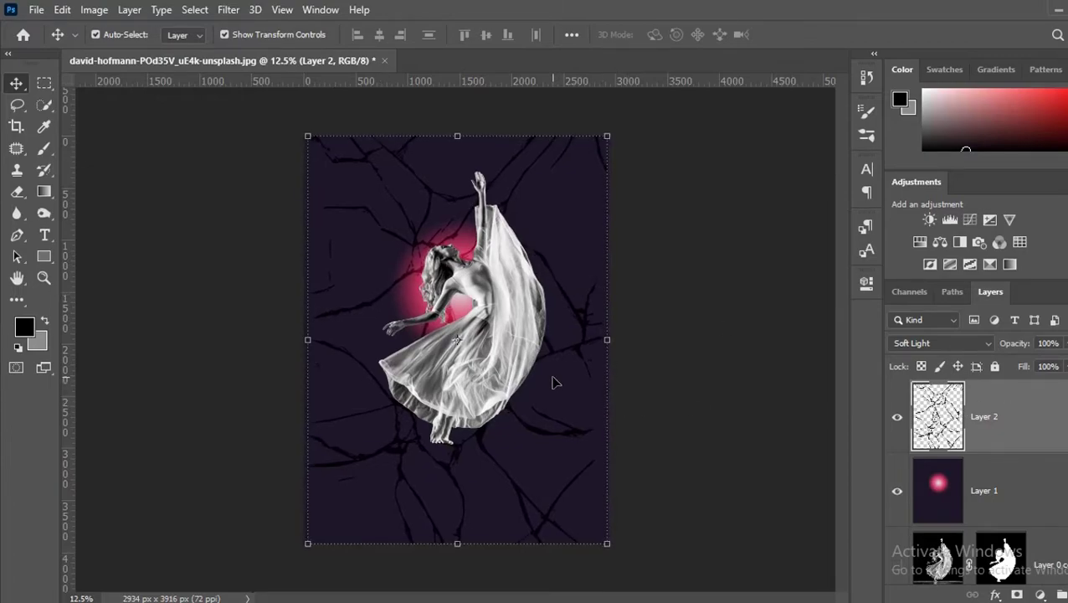
pyautogui.hotkey('shift', 'Left')
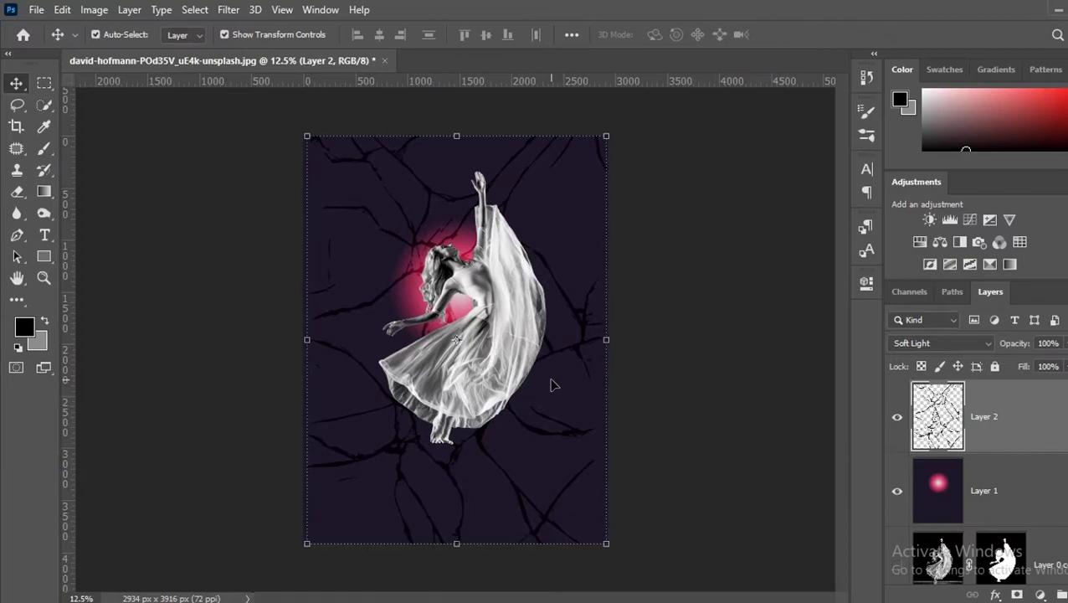
pyautogui.click(657, 386)
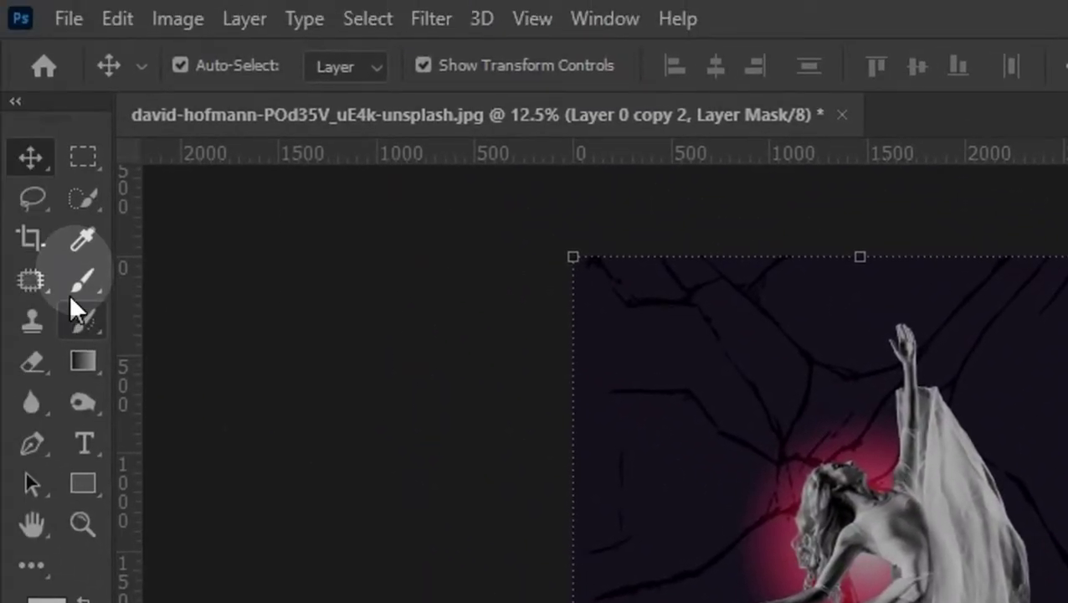
# - Choose the Soft Round brush from the General Brushes folder
pyautogui.click(82, 281)
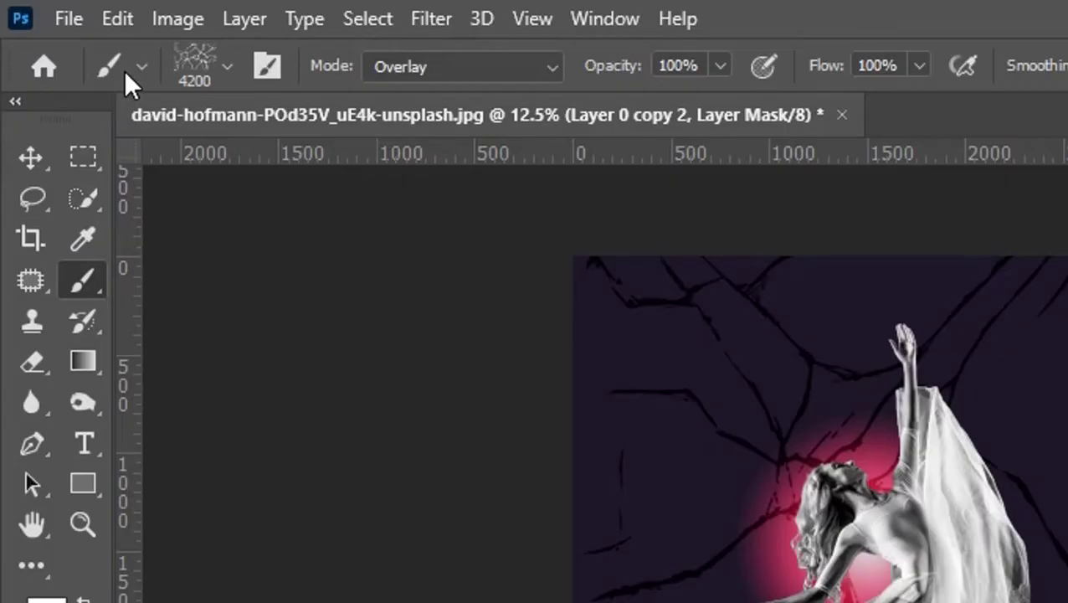
pyautogui.click(134, 66)
pyautogui.click(225, 64)
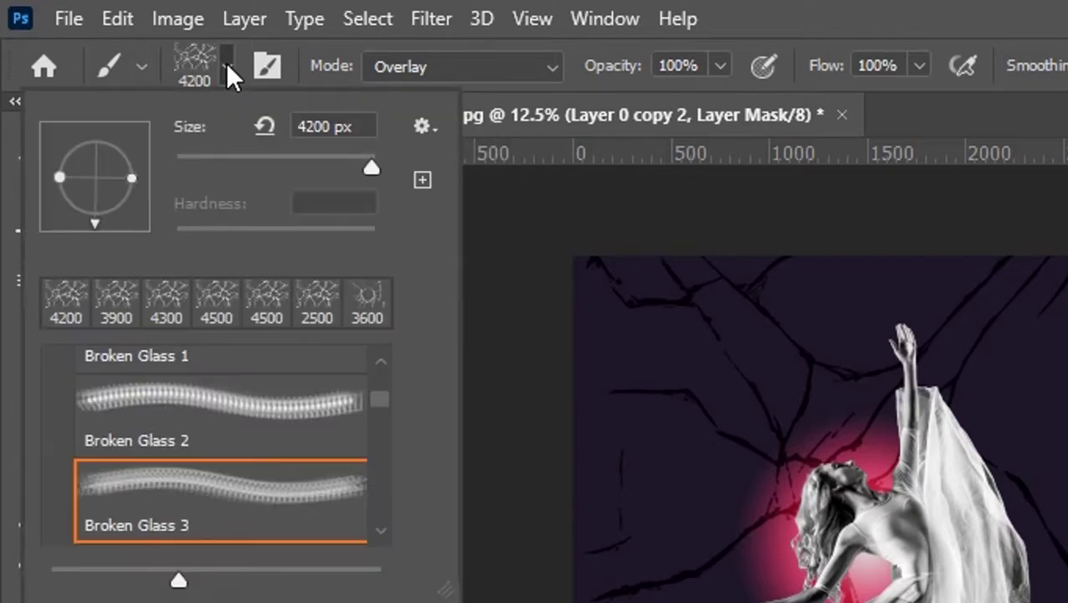
pyautogui.scroll(2, 84, 435)
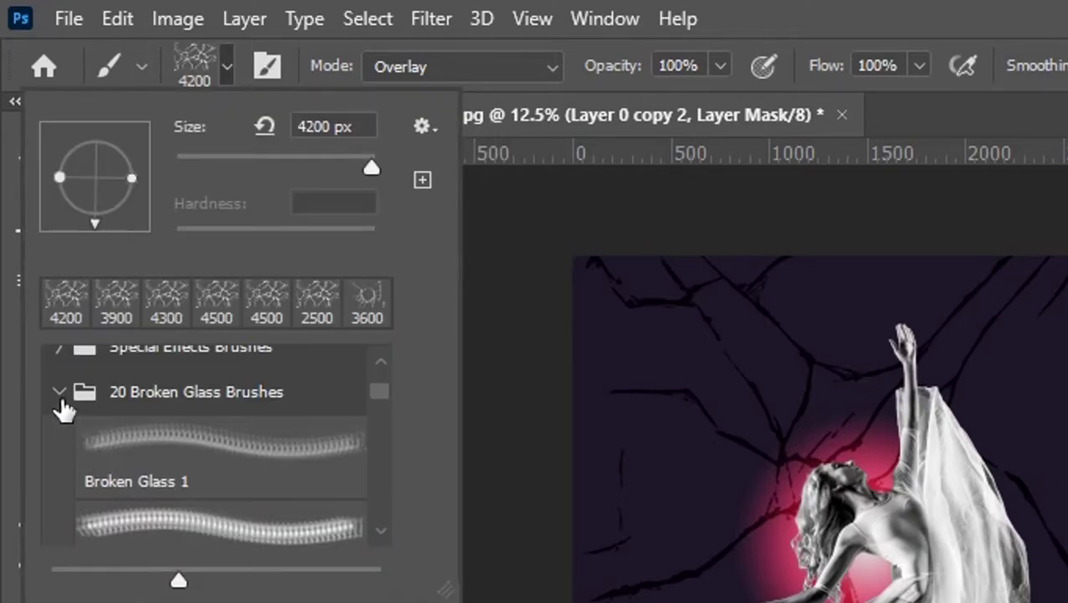
pyautogui.click(65, 405)
pyautogui.scroll(2, 108, 435)
pyautogui.click(60, 368)
pyautogui.click(157, 435)
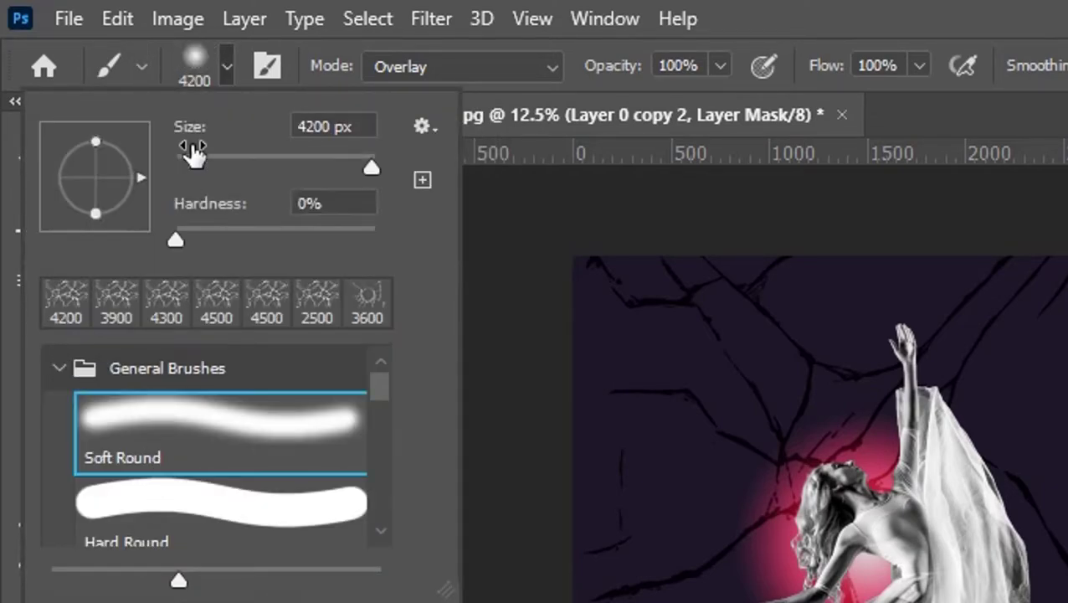
# - Zoom in on the dancer and shrink the brush much smaller
pyautogui.press('Return')
pyautogui.hotkey('ctrl', '+')
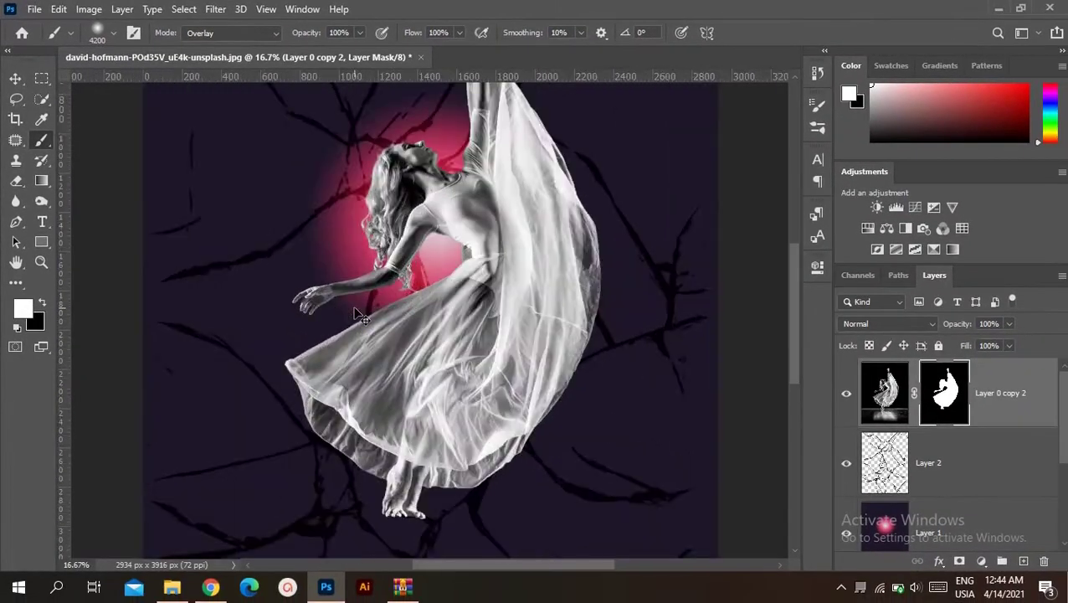
pyautogui.hotkey('ctrl', '+')
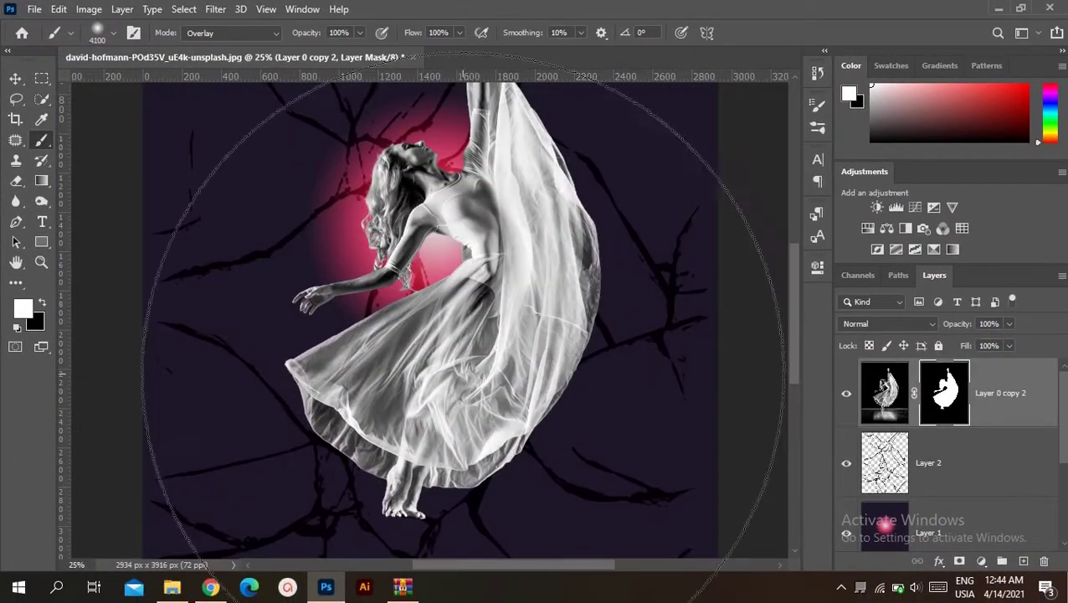
pyautogui.press('[')
pyautogui.press('[')
pyautogui.press('[')
pyautogui.press('[')
pyautogui.press('[')
pyautogui.press('[')
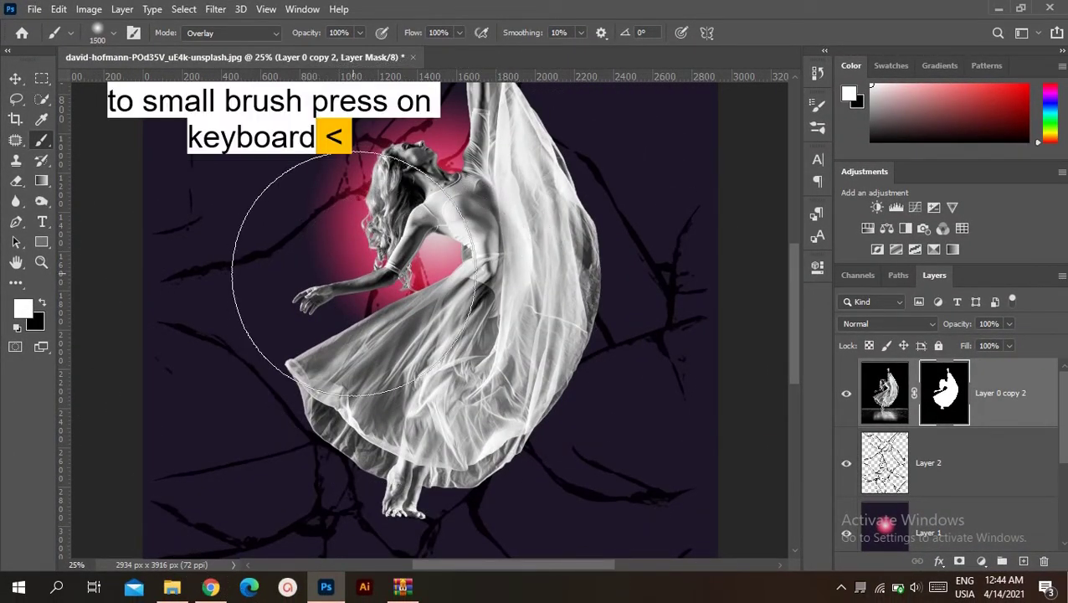
pyautogui.press('[')
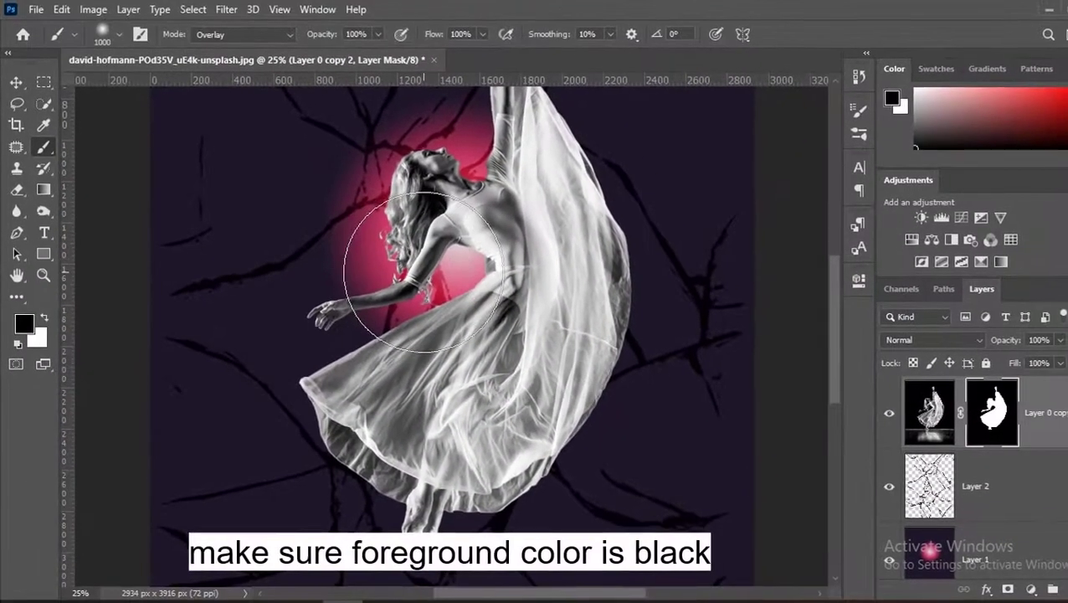
# - Set the brush mode to Normal and mask out the hair, upper arm and left dress edge
pyautogui.click(243, 35)
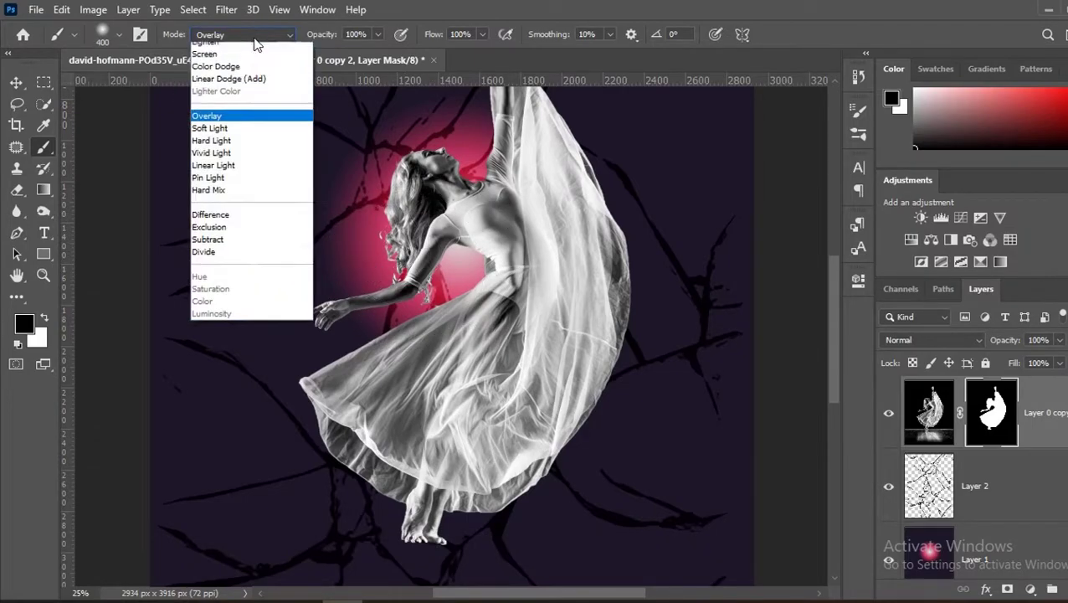
pyautogui.moveTo(399, 186)
pyautogui.mouseDown()
pyautogui.moveTo(412, 216)
pyautogui.moveTo(405, 278)
pyautogui.mouseUp()
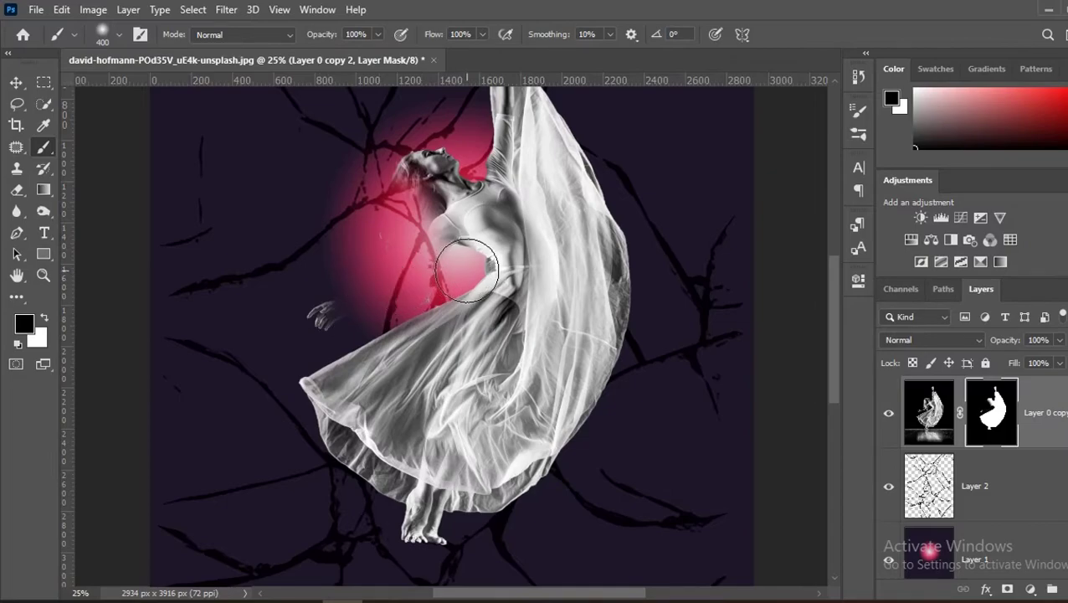
pyautogui.moveTo(447, 293)
pyautogui.mouseDown()
pyautogui.moveTo(335, 376)
pyautogui.moveTo(379, 360)
pyautogui.moveTo(349, 373)
pyautogui.mouseUp()
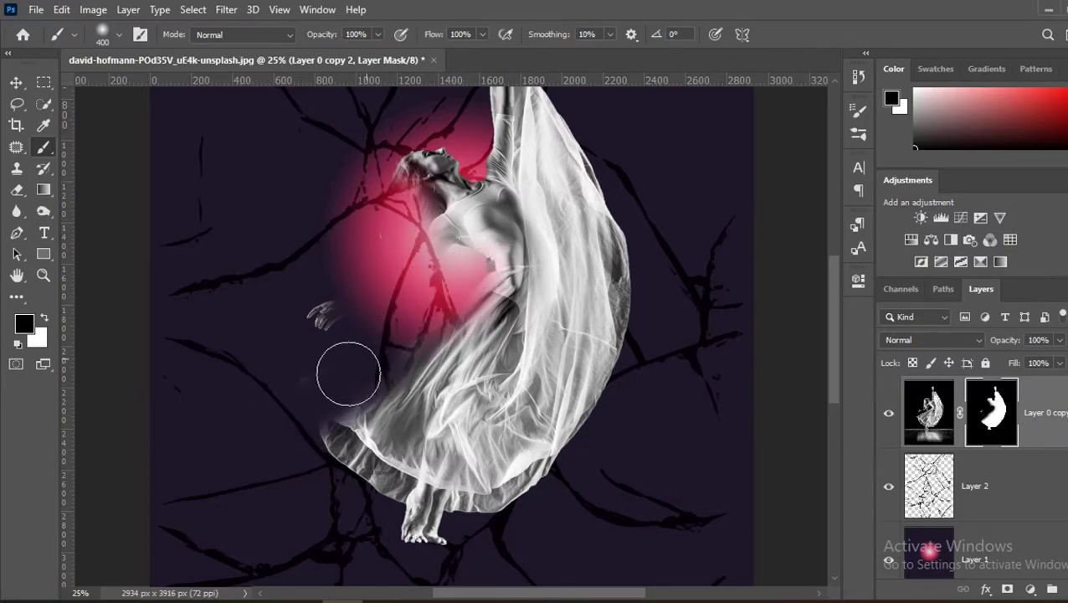
pyautogui.moveTo(405, 310); pyautogui.dragTo(388, 358)
pyautogui.scroll(2, 494, 398)
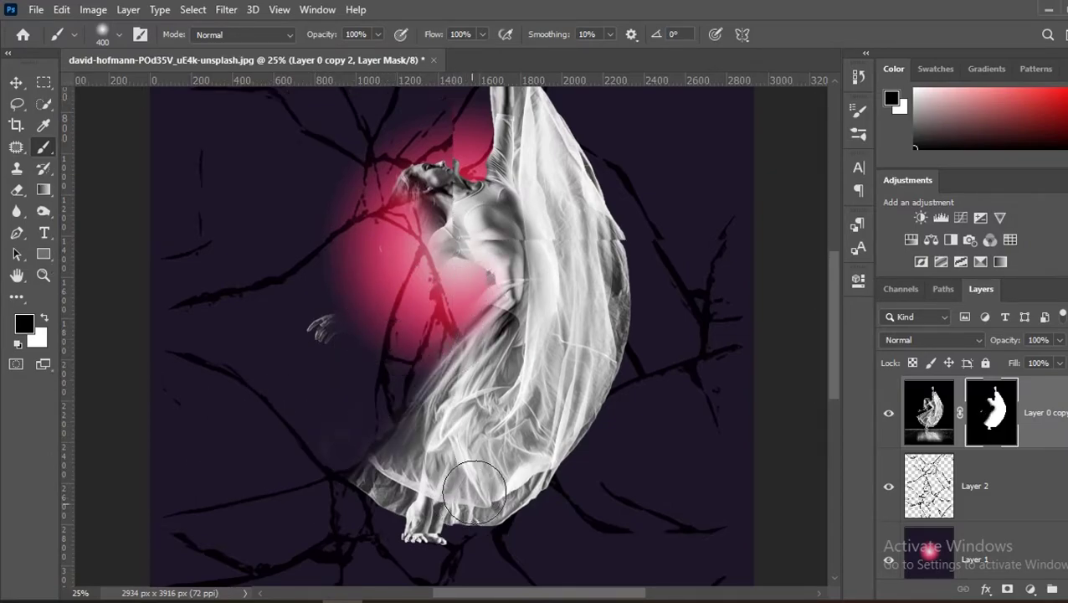
pyautogui.scroll(2, 600, 437)
pyautogui.scroll(1, 599, 437)
# - Fade the dress's upper-right edge, right side and lower-right hem with a slightly larger brush
pyautogui.moveTo(544, 174); pyautogui.dragTo(607, 360)
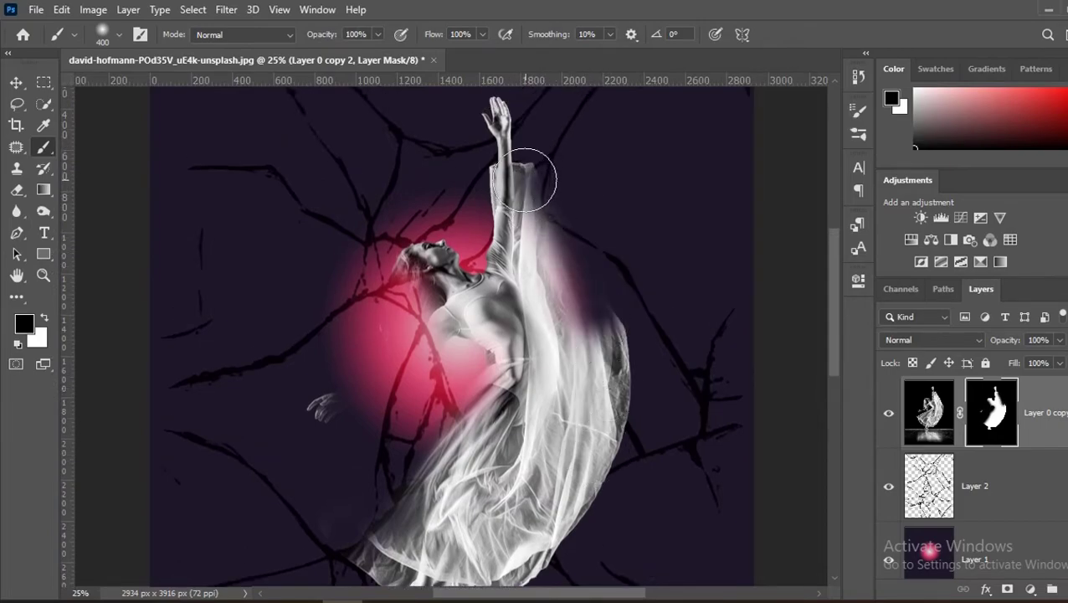
pyautogui.moveTo(529, 174); pyautogui.dragTo(616, 251)
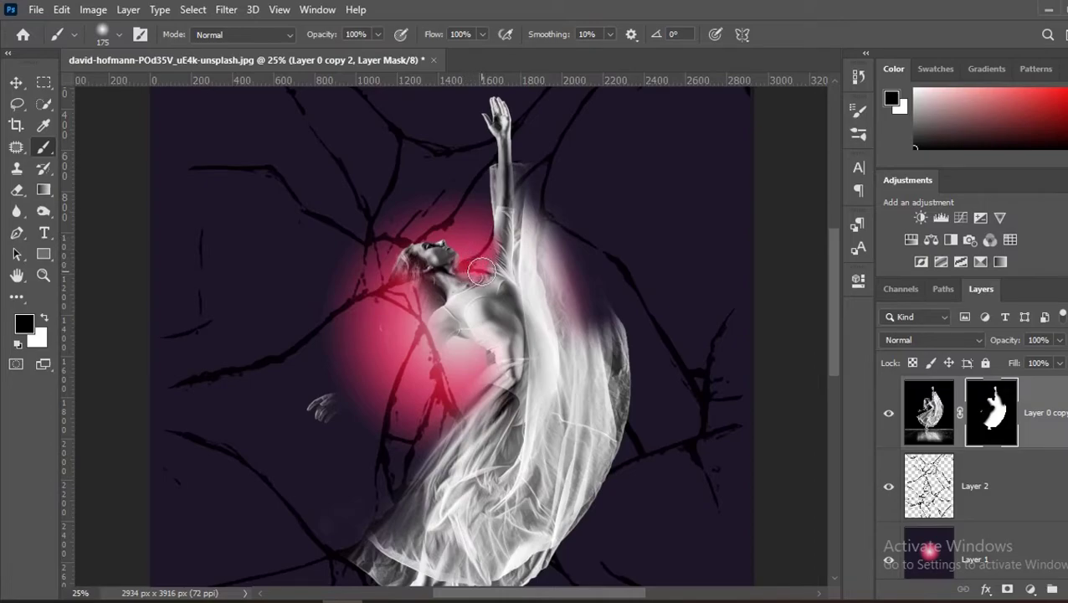
pyautogui.scroll(-1, 586, 243)
pyautogui.moveTo(600, 268)
pyautogui.mouseDown()
pyautogui.moveTo(596, 453)
pyautogui.moveTo(621, 417)
pyautogui.mouseUp()
pyautogui.scroll(-2, 615, 427)
pyautogui.press(']')
pyautogui.moveTo(537, 487)
pyautogui.mouseDown()
pyautogui.moveTo(610, 315)
pyautogui.moveTo(483, 494)
pyautogui.moveTo(607, 499)
pyautogui.mouseUp()
pyautogui.scroll(2, 170, 319)
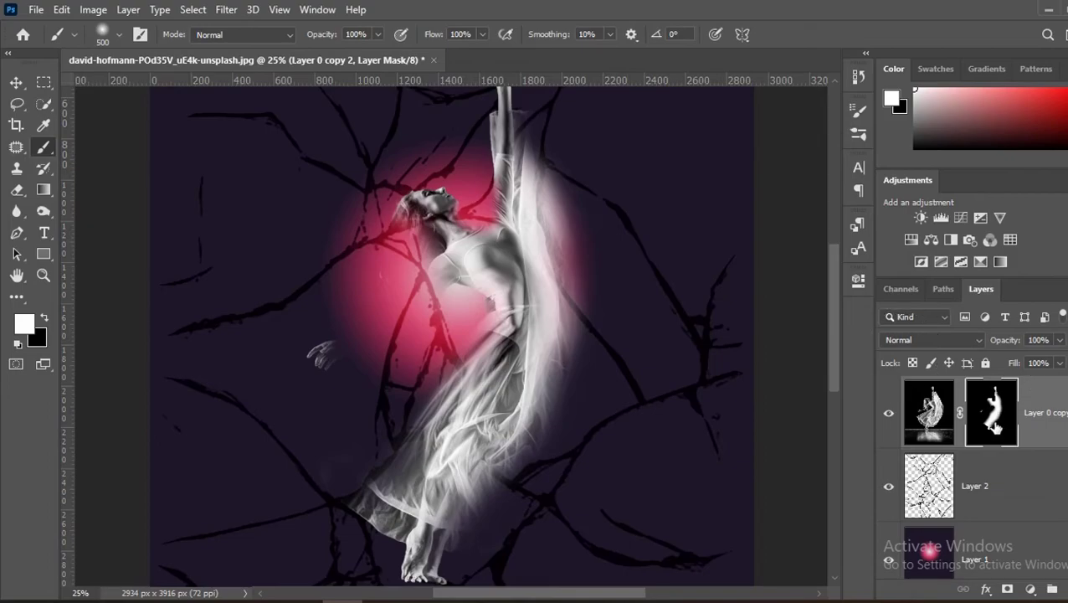
# - Load the Shattered Glass 1 brush from the 20 Shattered Glass Brushes set
pyautogui.click(119, 34)
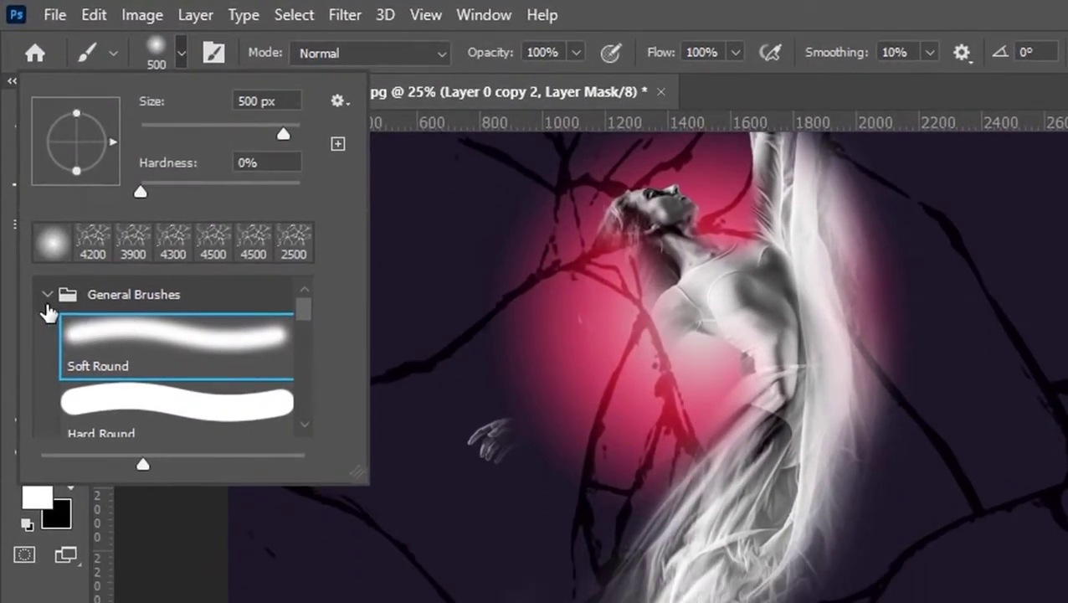
pyautogui.click(47, 308)
pyautogui.scroll(-3, 151, 402)
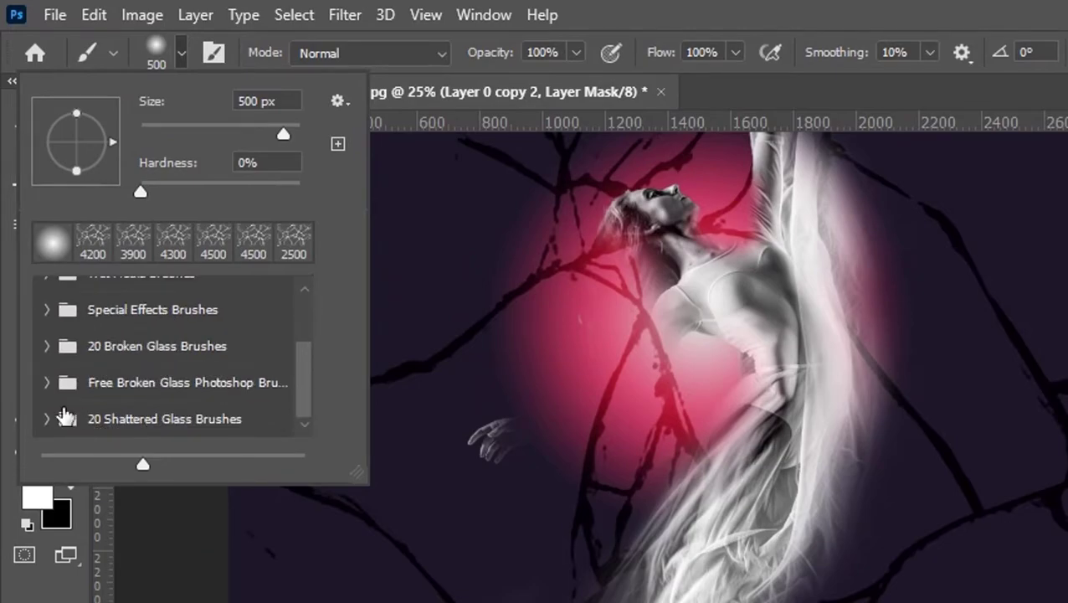
pyautogui.scroll(-2, 89, 442)
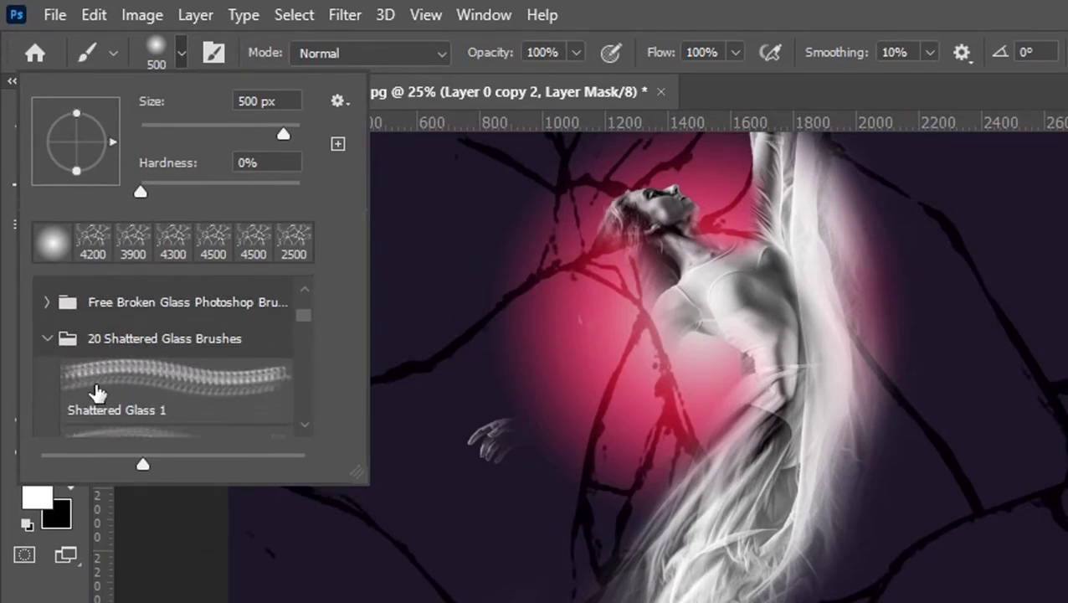
pyautogui.click(95, 396)
pyautogui.click(177, 51)
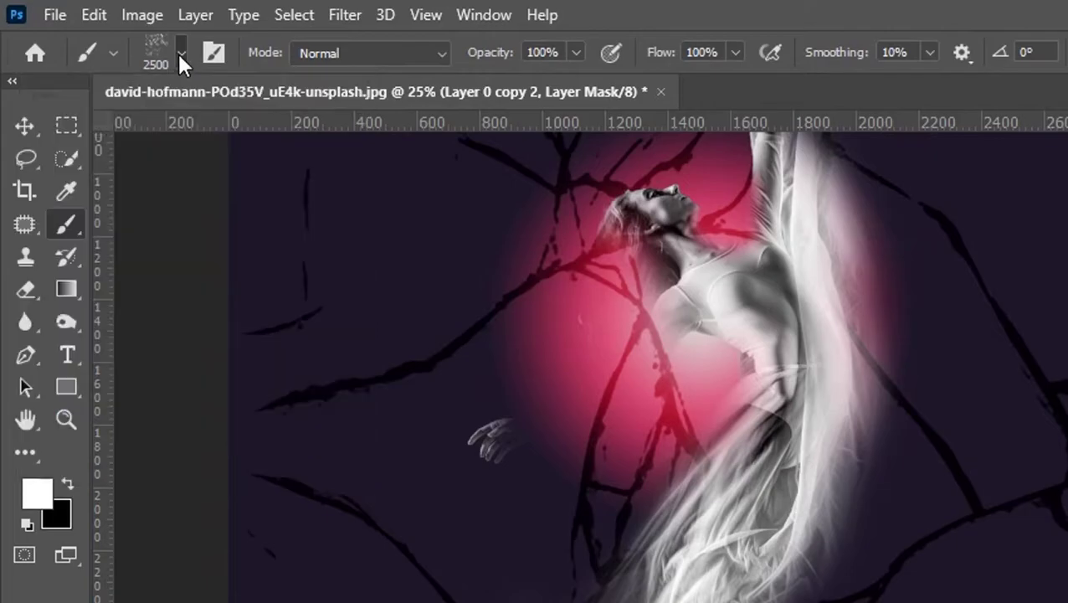
# - Rotate the Shattered Glass brush tip and shrink it to about 600 px
pyautogui.press('Right')
pyautogui.press('Right')
pyautogui.press('Right')
pyautogui.press('Right')
pyautogui.press('Right')
pyautogui.press('Right')
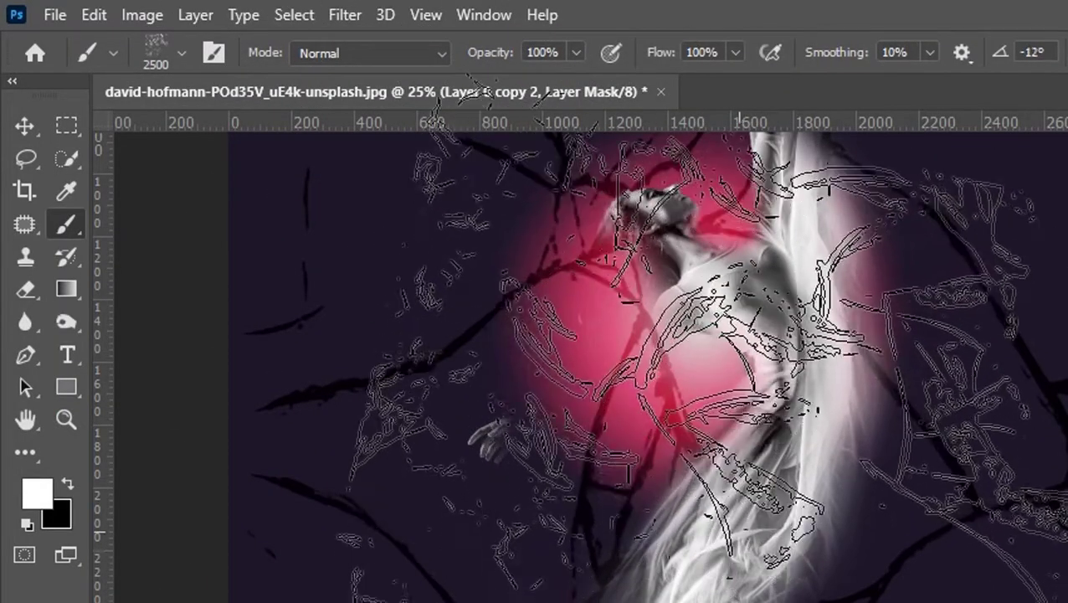
pyautogui.press('Right')
pyautogui.press('Right')
pyautogui.press('Right')
pyautogui.press('Right')
pyautogui.press('Right')
pyautogui.press('Right')
pyautogui.press('Right')
pyautogui.press('Right')
pyautogui.press('Right')
pyautogui.press('Right')
pyautogui.press('Right')
pyautogui.press('Right')
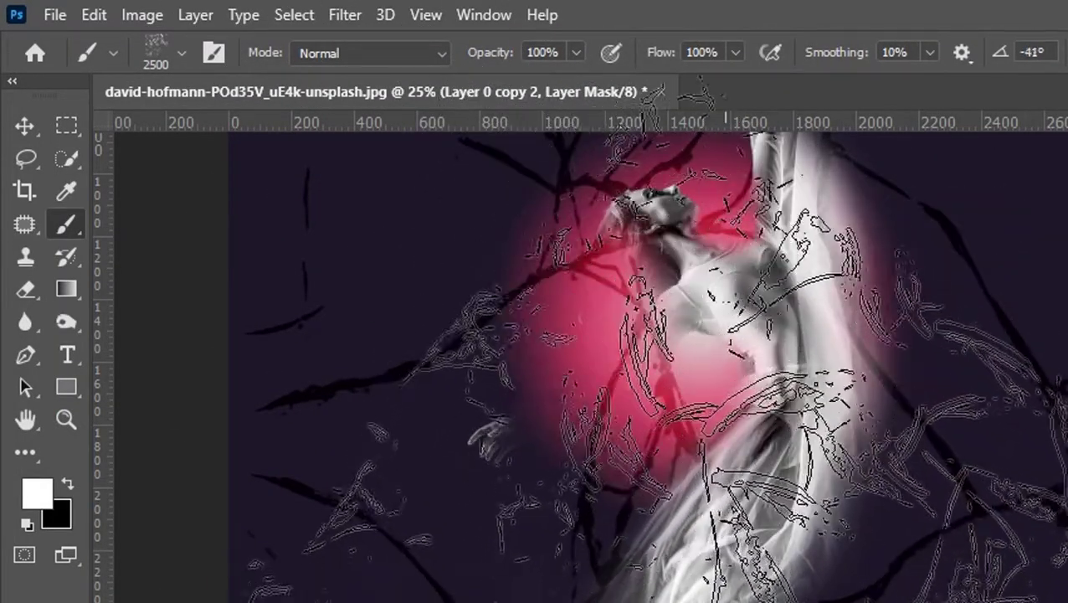
pyautogui.press('Right')
pyautogui.press('Right')
pyautogui.press('Right')
pyautogui.press('Right')
pyautogui.press('Right')
pyautogui.press('Right')
pyautogui.press('Right')
pyautogui.press('Right')
pyautogui.press('Right')
pyautogui.press('Right')
pyautogui.press('Right')
pyautogui.press('Right')
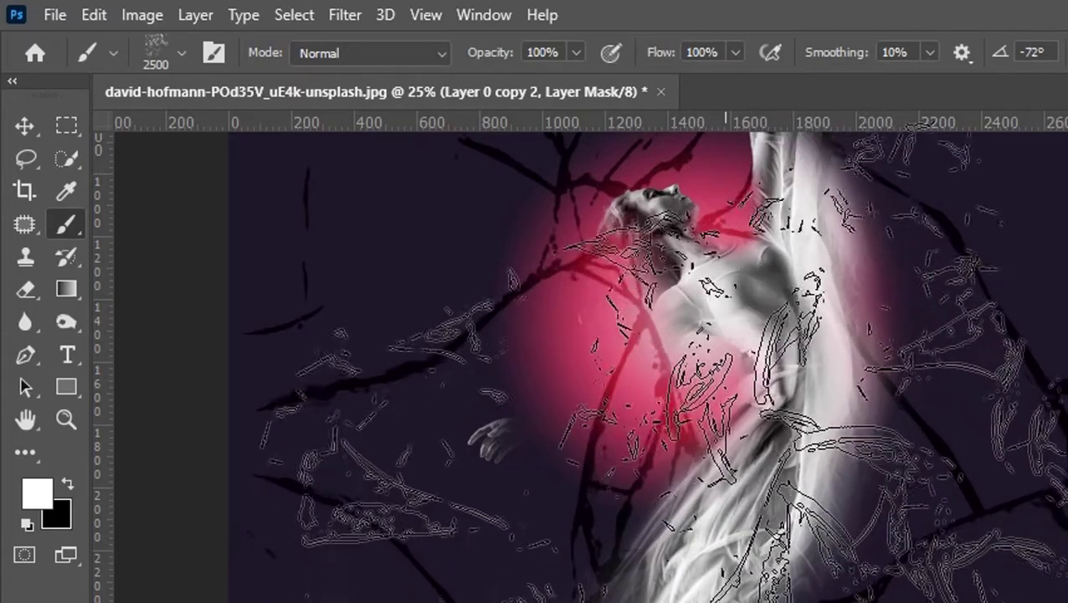
pyautogui.press('Right')
pyautogui.press('Right')
pyautogui.press('Right')
pyautogui.press('Right')
pyautogui.press('Right')
pyautogui.press('Right')
pyautogui.press('Right')
pyautogui.press('Right')
pyautogui.press('Right')
pyautogui.press('Right')
pyautogui.press('Right')
pyautogui.press('Right')
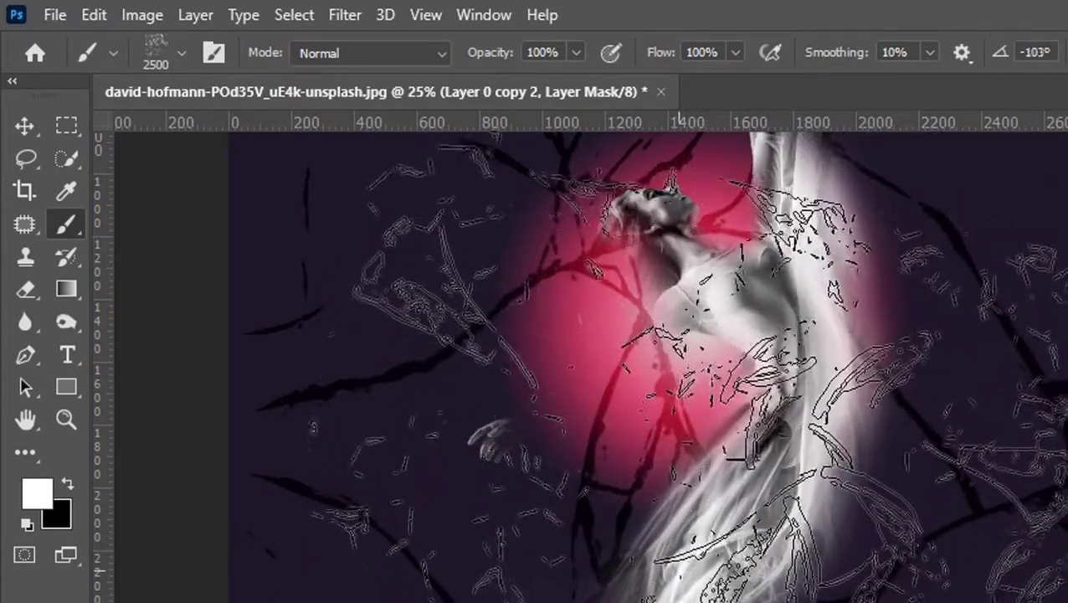
pyautogui.press('Right')
pyautogui.press('Right')
pyautogui.press('Right')
pyautogui.press('Right')
pyautogui.press('Right')
pyautogui.press('Right')
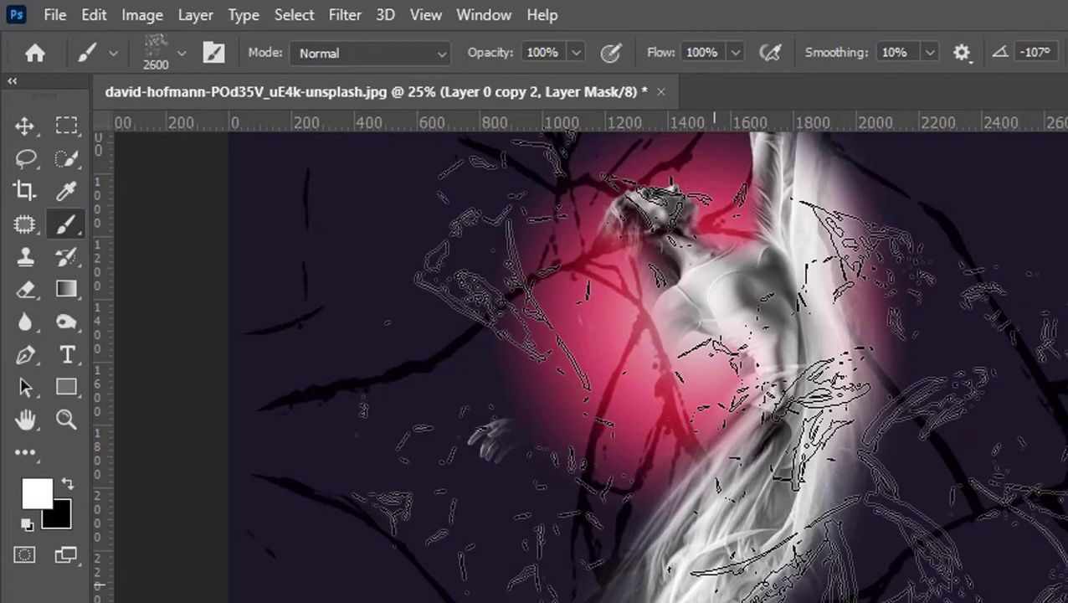
pyautogui.press('[')
pyautogui.press('[')
pyautogui.press('[')
pyautogui.press('[')
pyautogui.press('[')
pyautogui.press('[')
pyautogui.press('[')
pyautogui.press('[')
pyautogui.press('[')
pyautogui.press('[')
pyautogui.press('[')
pyautogui.press('[')
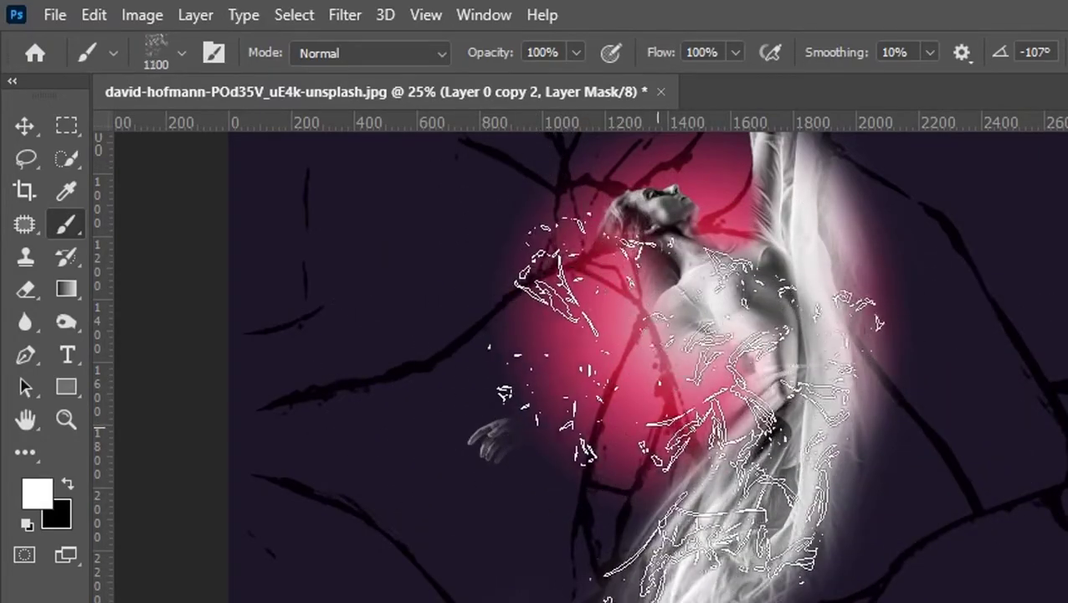
pyautogui.press('[')
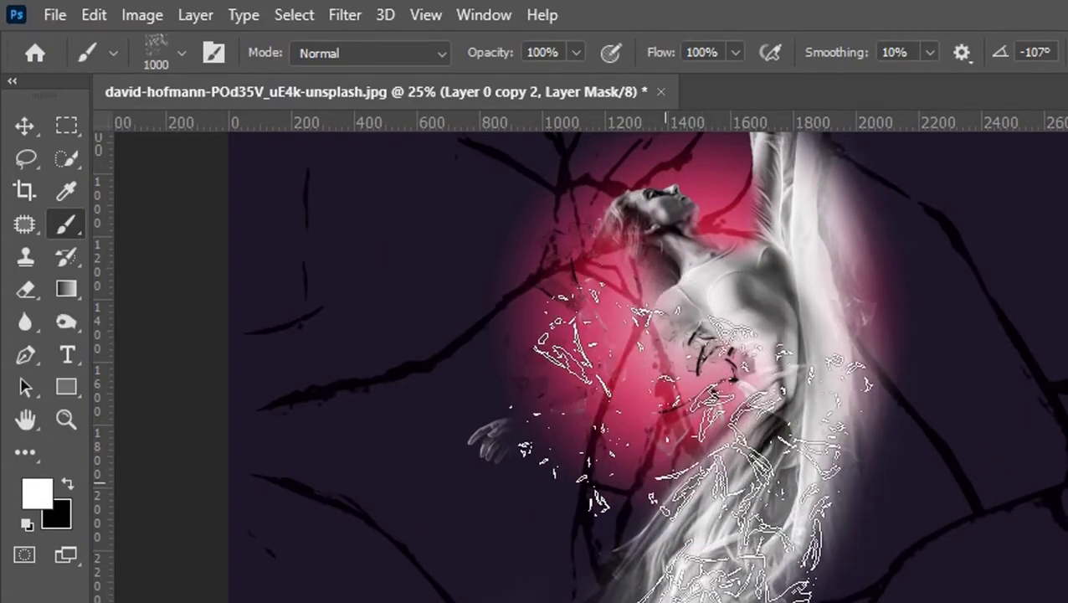
pyautogui.press('[')
pyautogui.press('[')
pyautogui.press('[')
pyautogui.press('[')
pyautogui.press('[')
pyautogui.press('[')
pyautogui.press('[')
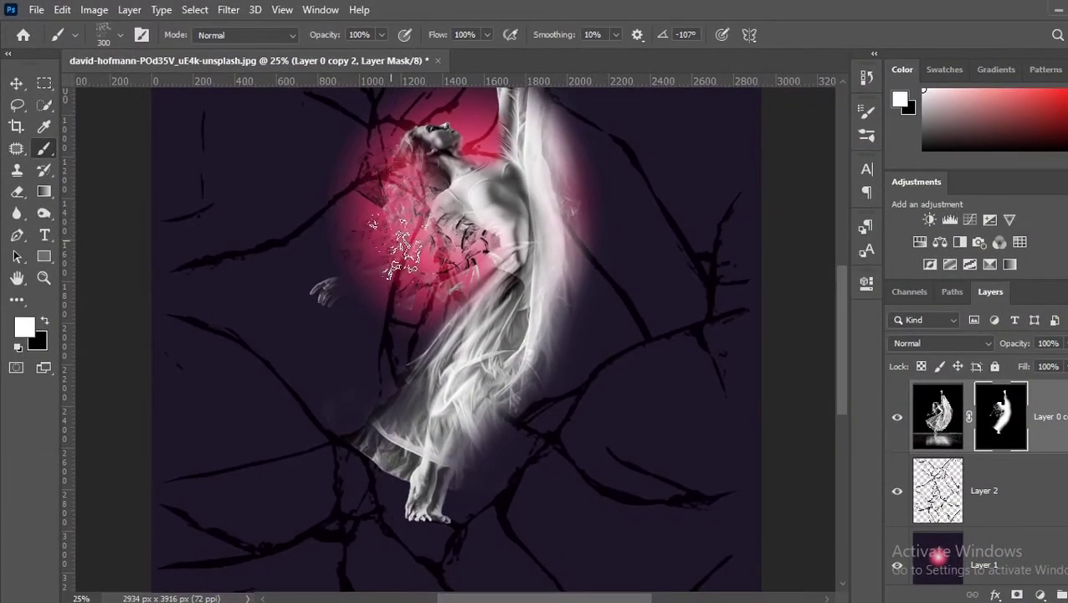
# - Stamp glass fragments beside the chest and along the dress's left edge, ending at 500 px
pyautogui.click(387, 261)
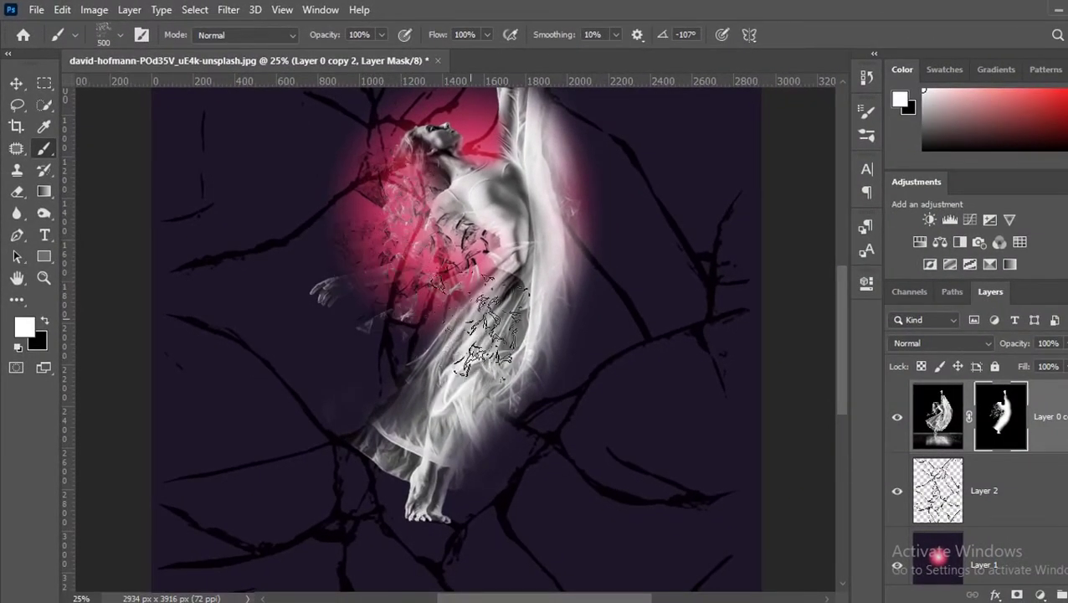
pyautogui.moveTo(423, 383); pyautogui.dragTo(375, 440)
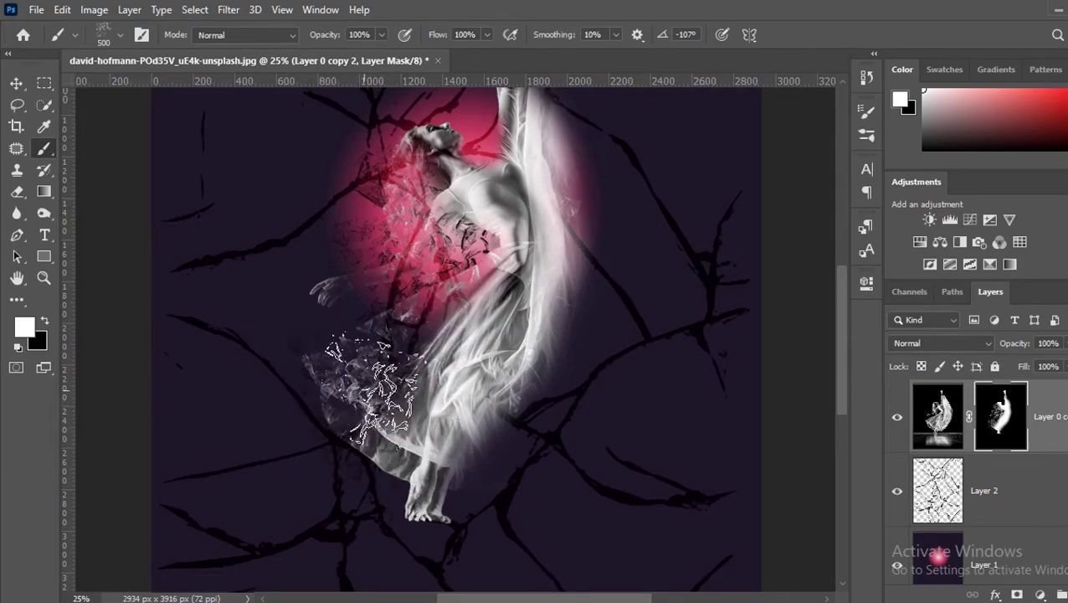
pyautogui.press(']')
pyautogui.press('[')
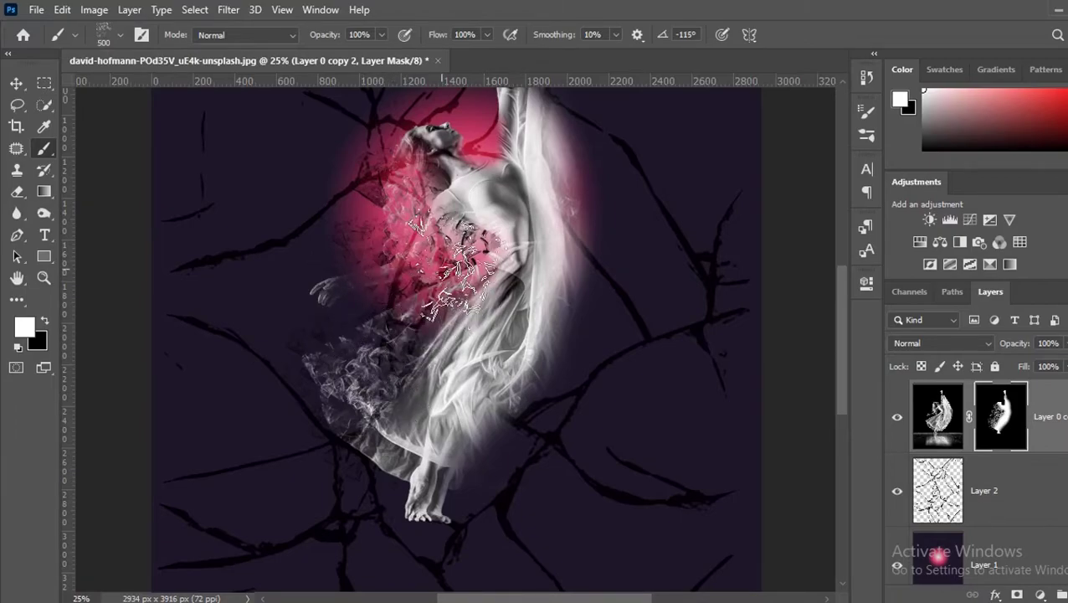
pyautogui.scroll(-1, 360, 435)
pyautogui.scroll(1, 502, 468)
pyautogui.scroll(2, 586, 435)
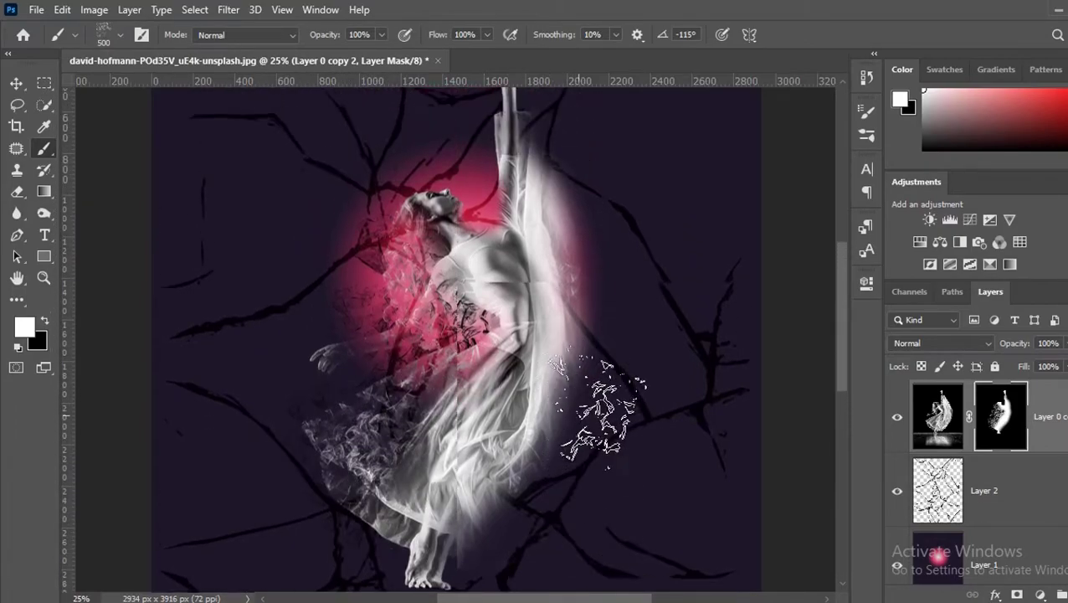
pyautogui.scroll(1, 569, 352)
pyautogui.scroll(1, 527, 276)
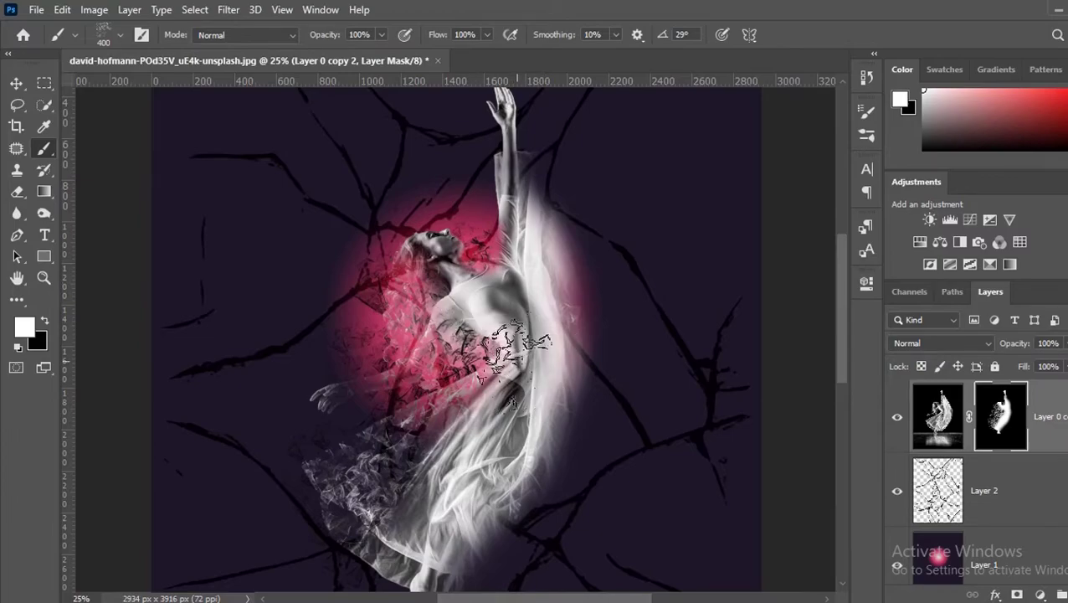
# - Switch to the Shattered Glass 2 brush and reduce its size
pyautogui.click(104, 37)
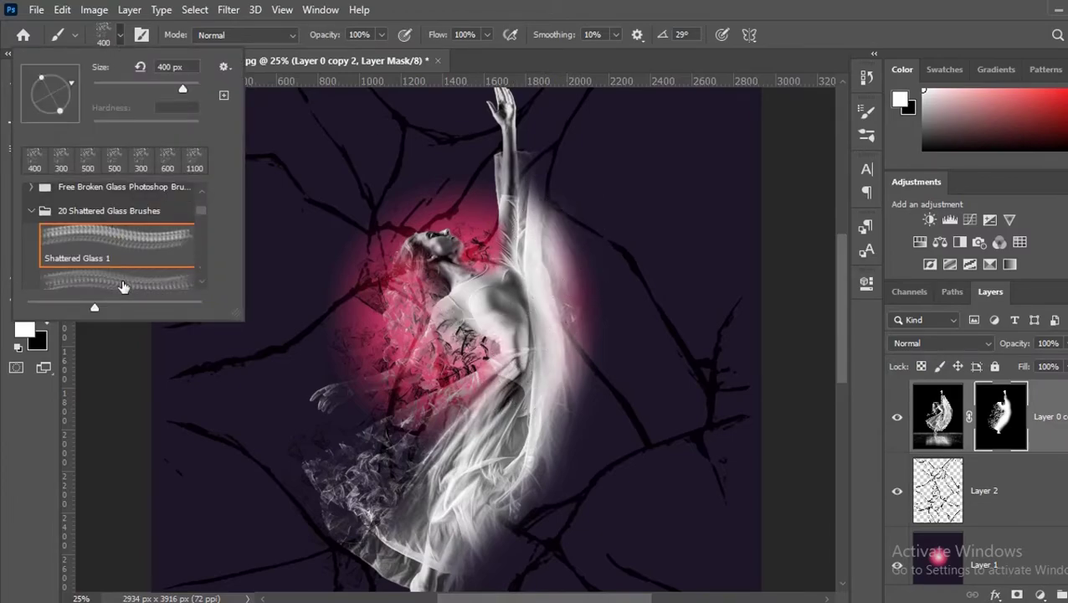
pyautogui.scroll(-1, 117, 243)
pyautogui.click(118, 264)
pyautogui.click(119, 35)
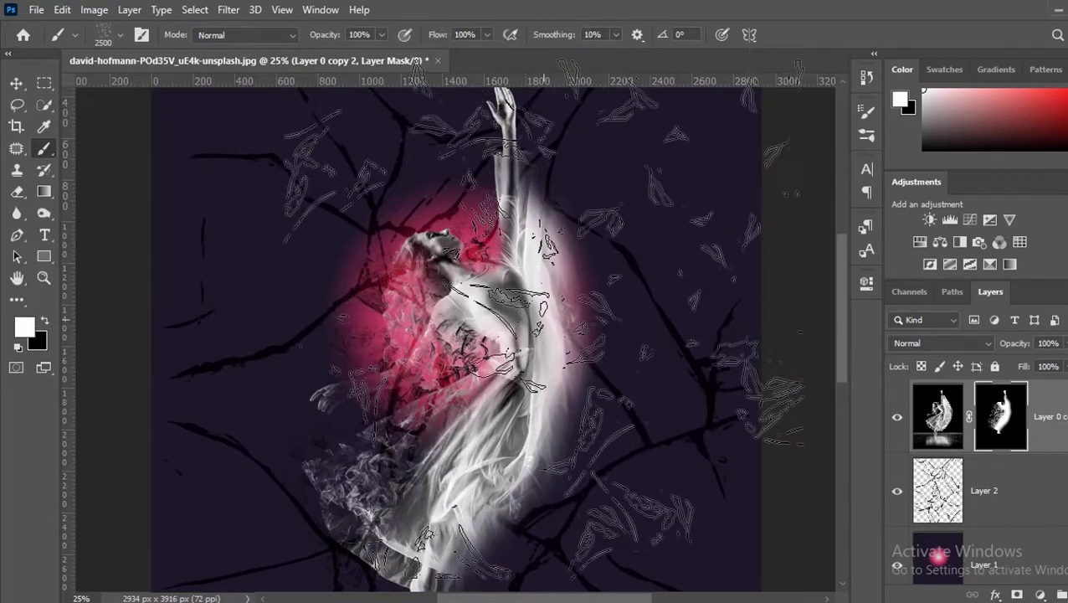
pyautogui.press('[')
pyautogui.press('[')
pyautogui.press('[')
pyautogui.press('[')
pyautogui.press('[')
pyautogui.press('[')
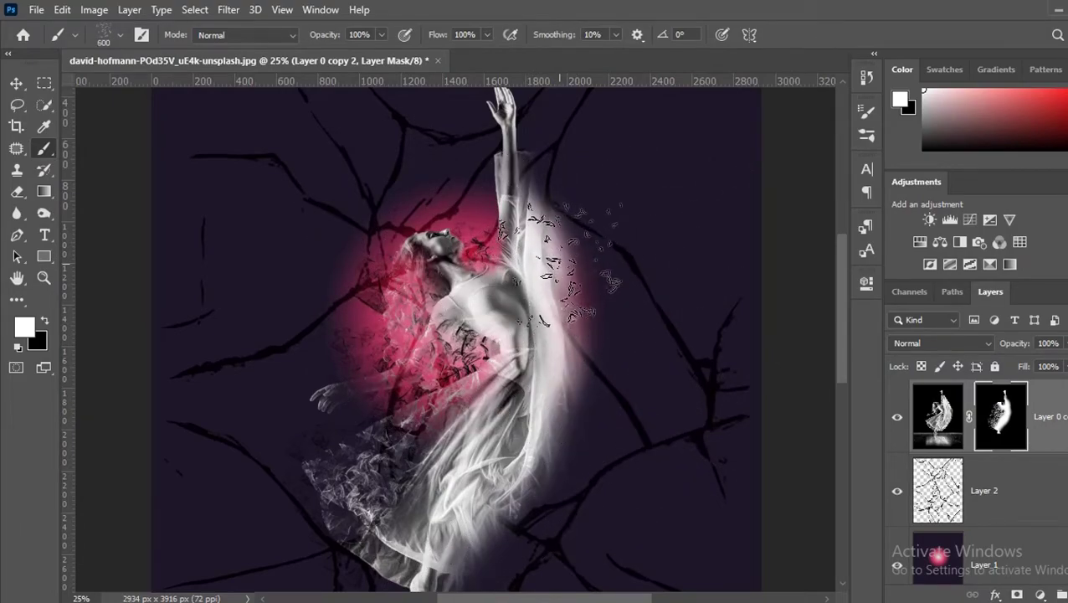
# - Shatter the dress edge beside the raised arm and the lower-right hem, then zoom out
pyautogui.click(568, 213)
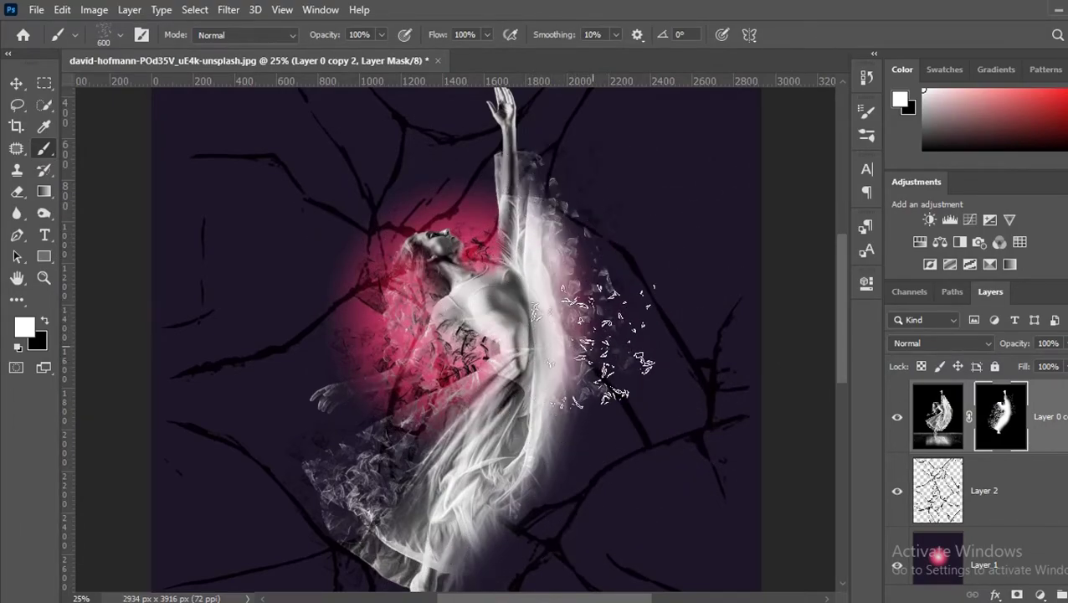
pyautogui.scroll(-1, 598, 376)
pyautogui.scroll(-3, 578, 435)
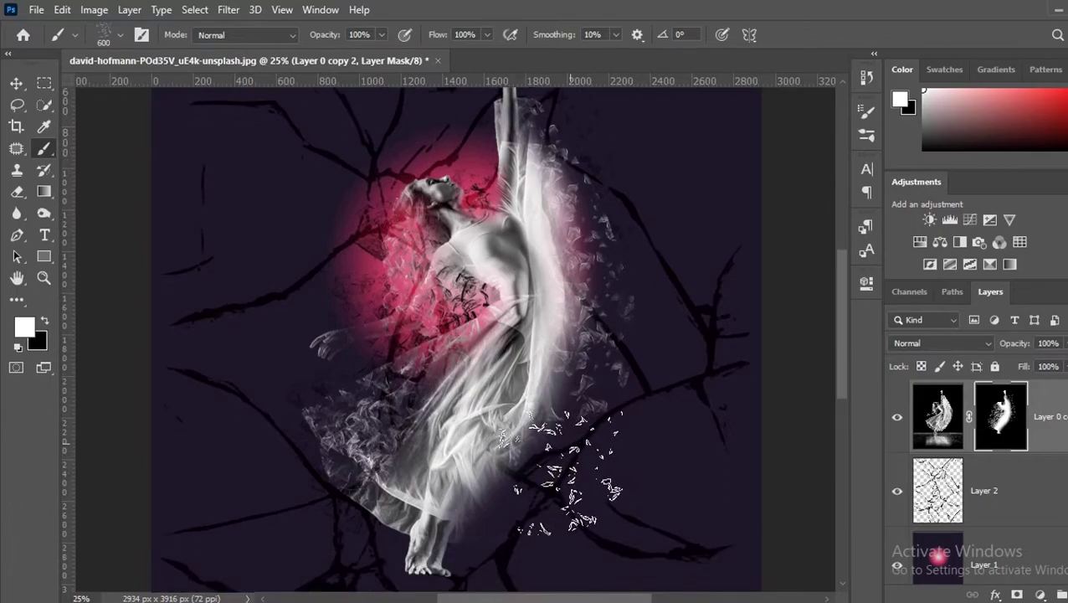
pyautogui.moveTo(565, 473); pyautogui.dragTo(515, 535)
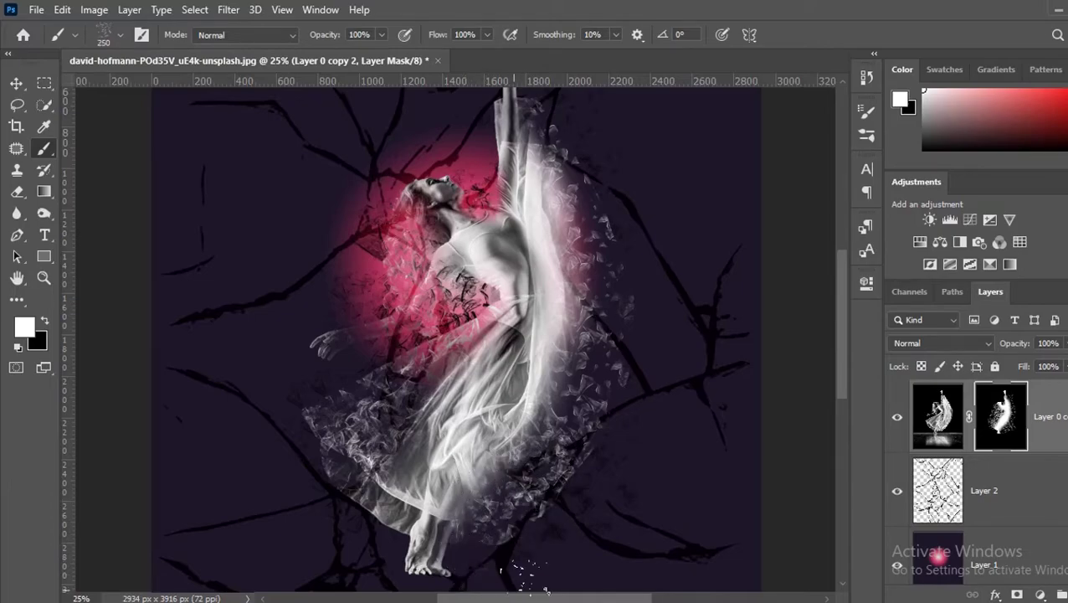
pyautogui.scroll(2, 523, 578)
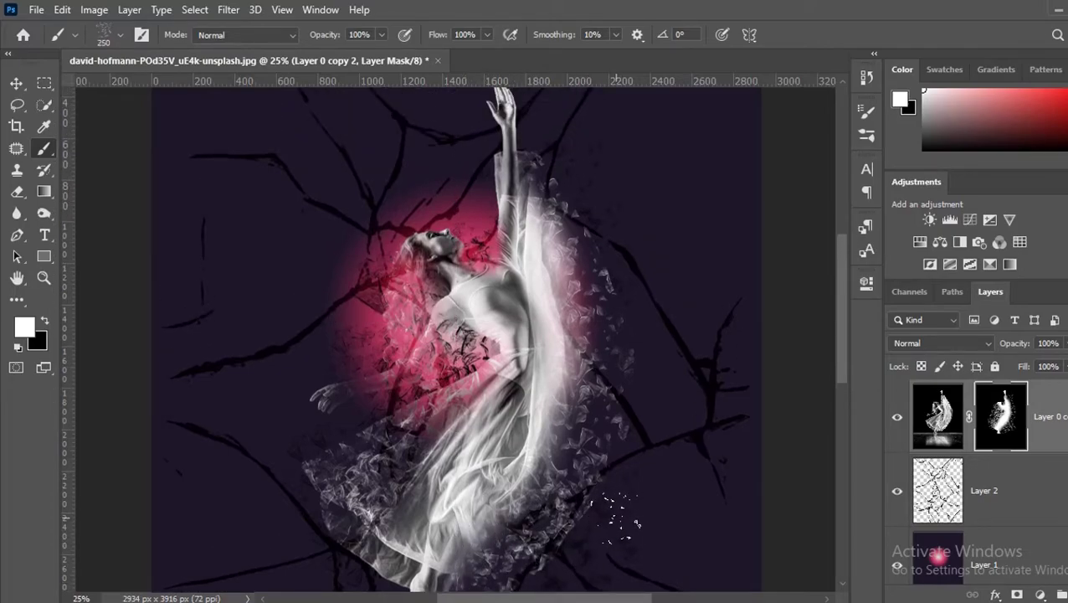
pyautogui.hotkey('ctrl', '-')
pyautogui.hotkey('ctrl', '-')
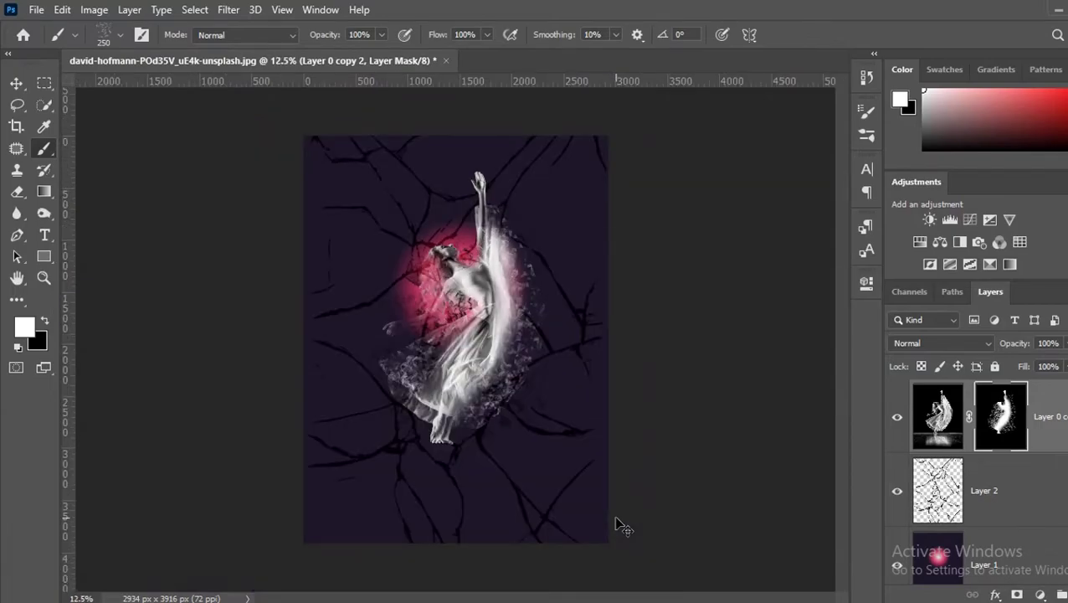
pyautogui.hotkey('ctrl', '+')
pyautogui.hotkey('ctrl', '+')
pyautogui.hotkey('ctrl', '+')
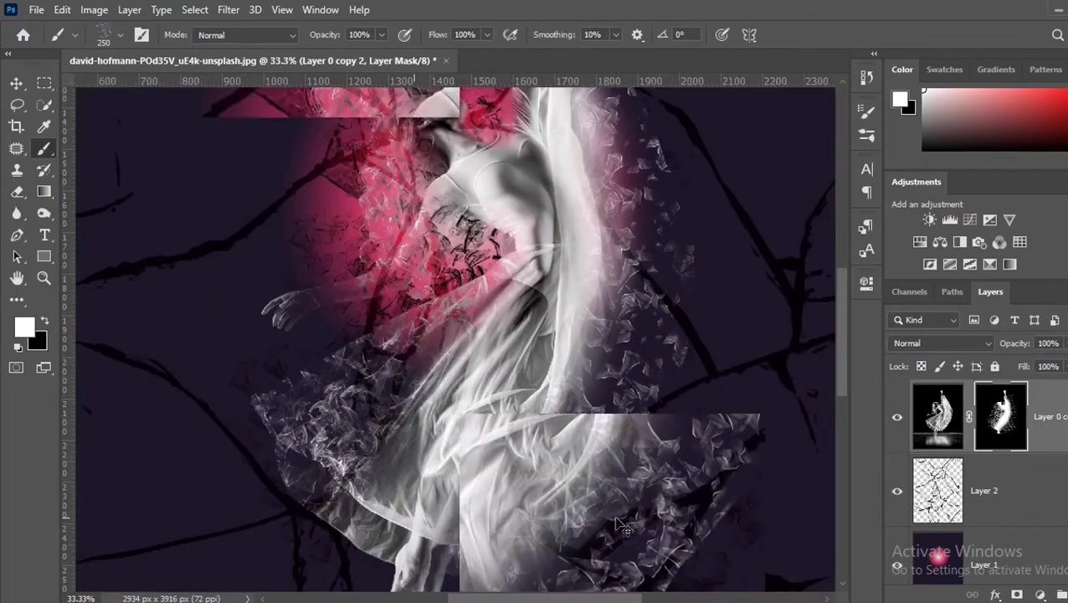
pyautogui.hotkey('ctrl', '+')
pyautogui.scroll(5, 670, 519)
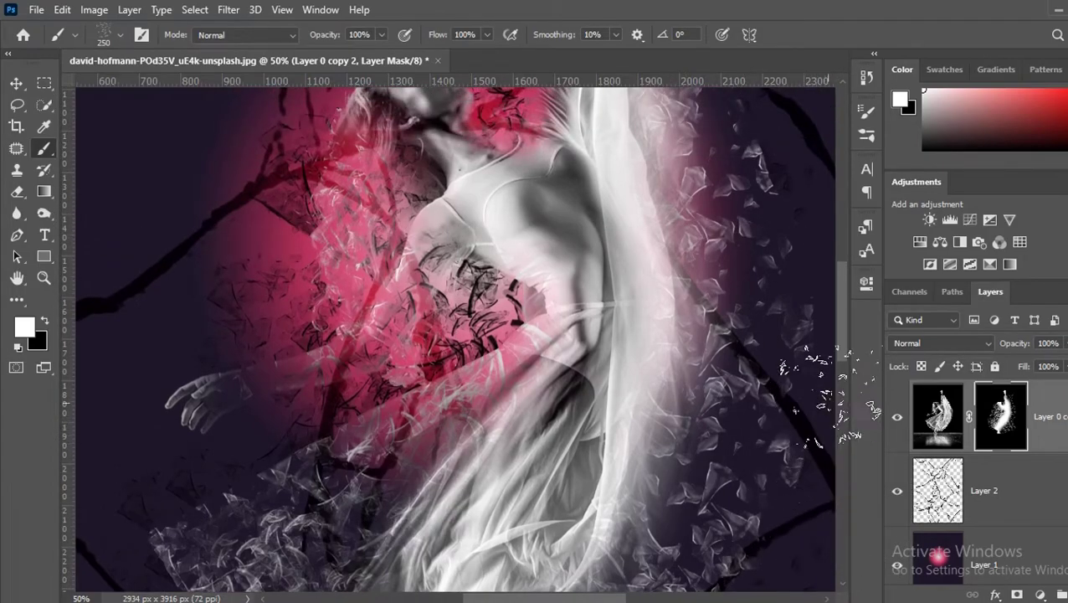
pyautogui.moveTo(841, 294)
pyautogui.mouseDown()
pyautogui.moveTo(832, 243)
pyautogui.moveTo(841, 357)
pyautogui.mouseUp()
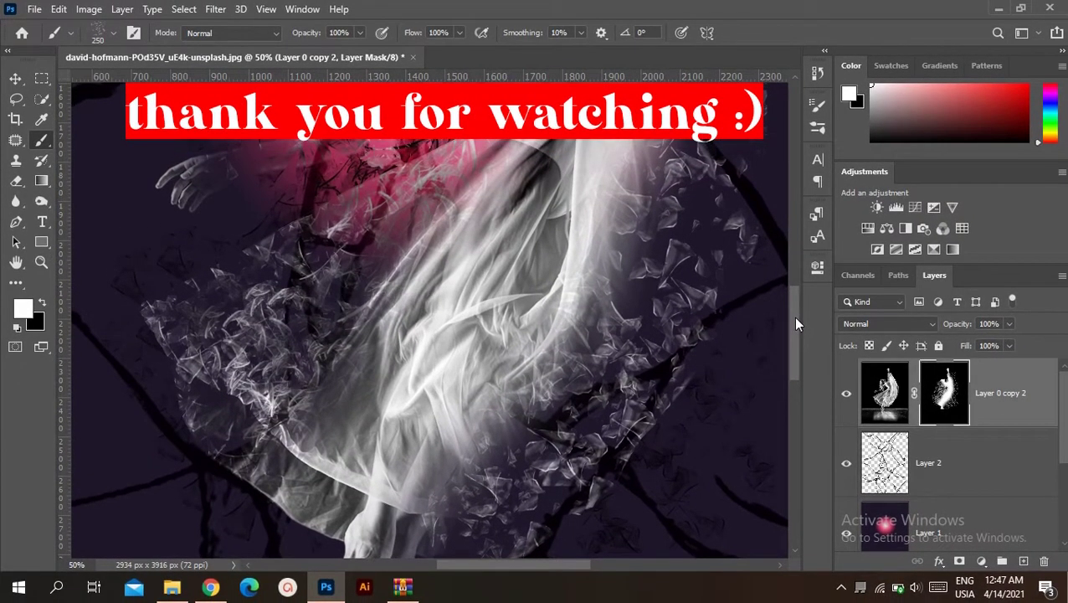
pyautogui.moveTo(796, 318); pyautogui.dragTo(798, 268)
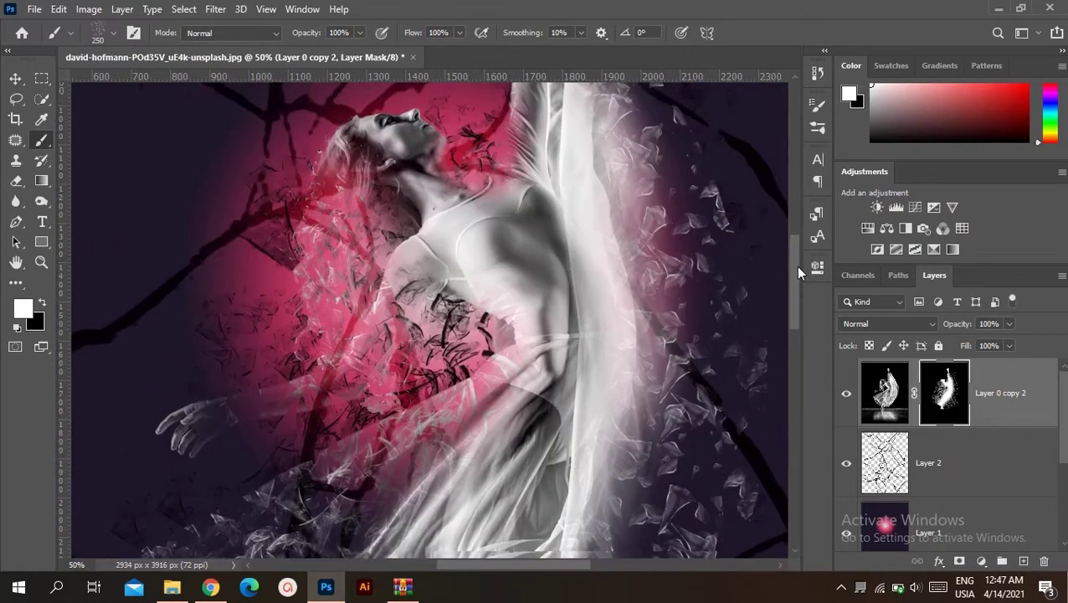
pyautogui.hotkey('ctrl', '-')
pyautogui.hotkey('ctrl', '-')
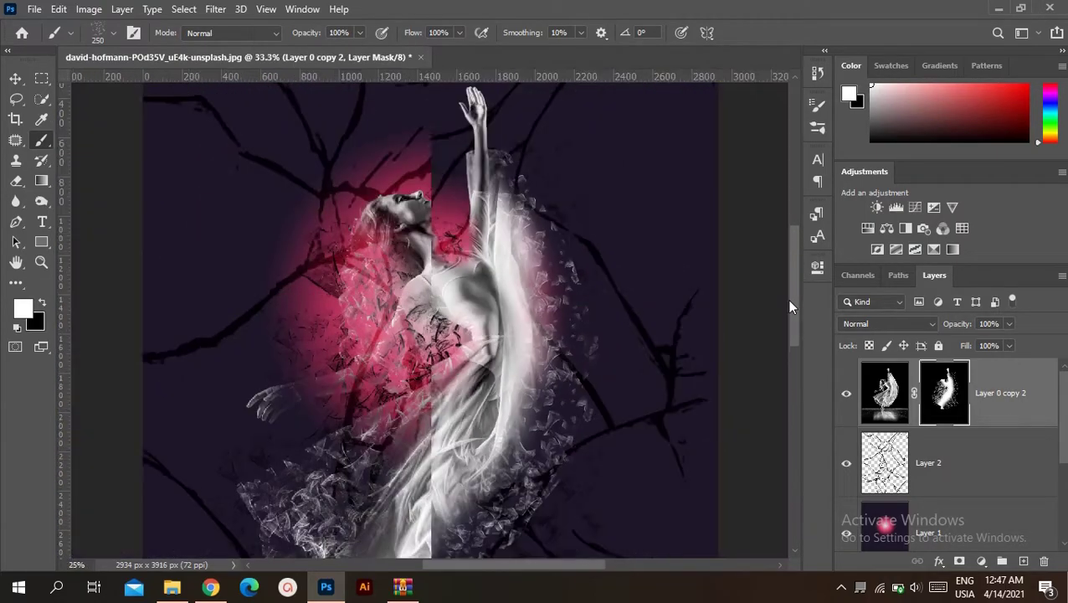
pyautogui.hotkey('ctrl', '-')
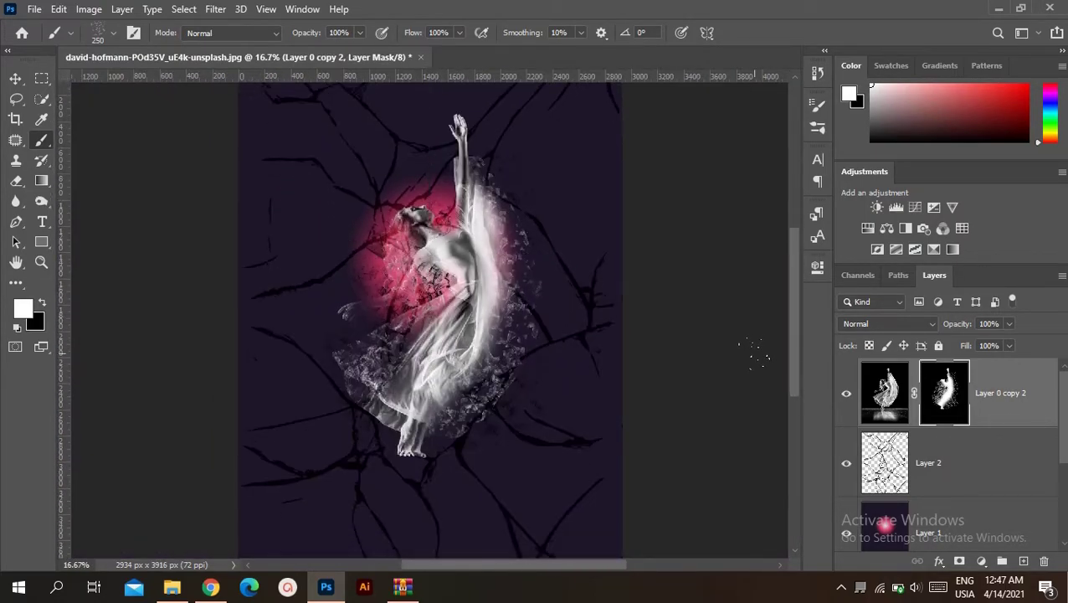